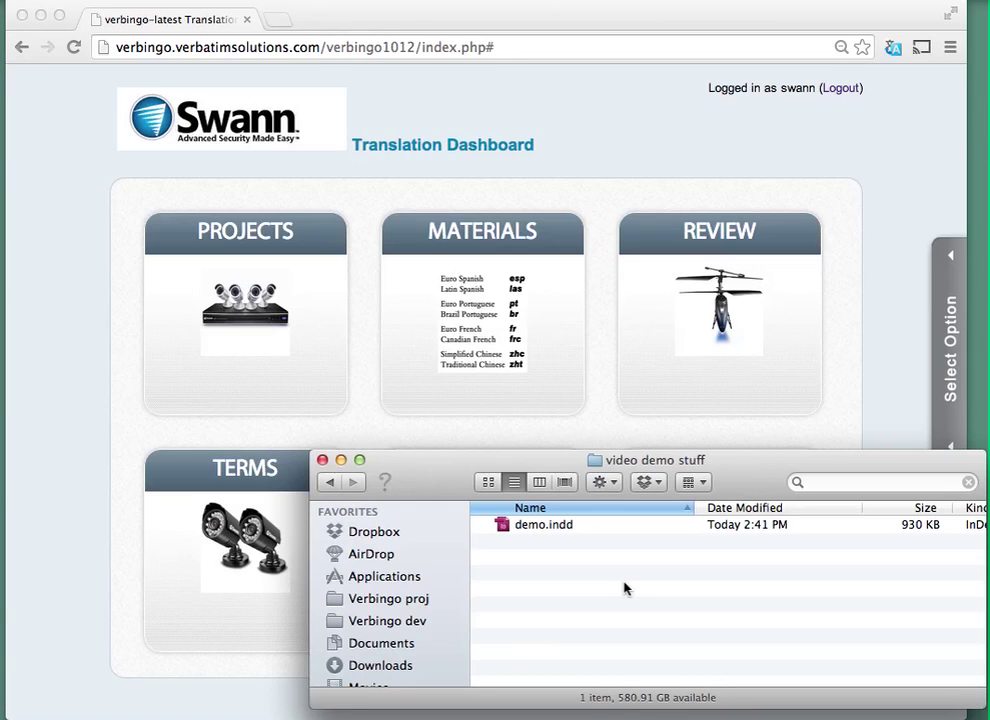
# Open demo.indd from the video demo stuff folder in InDesign and dismiss the missing-links warning
pyautogui.doubleClick(502, 530)
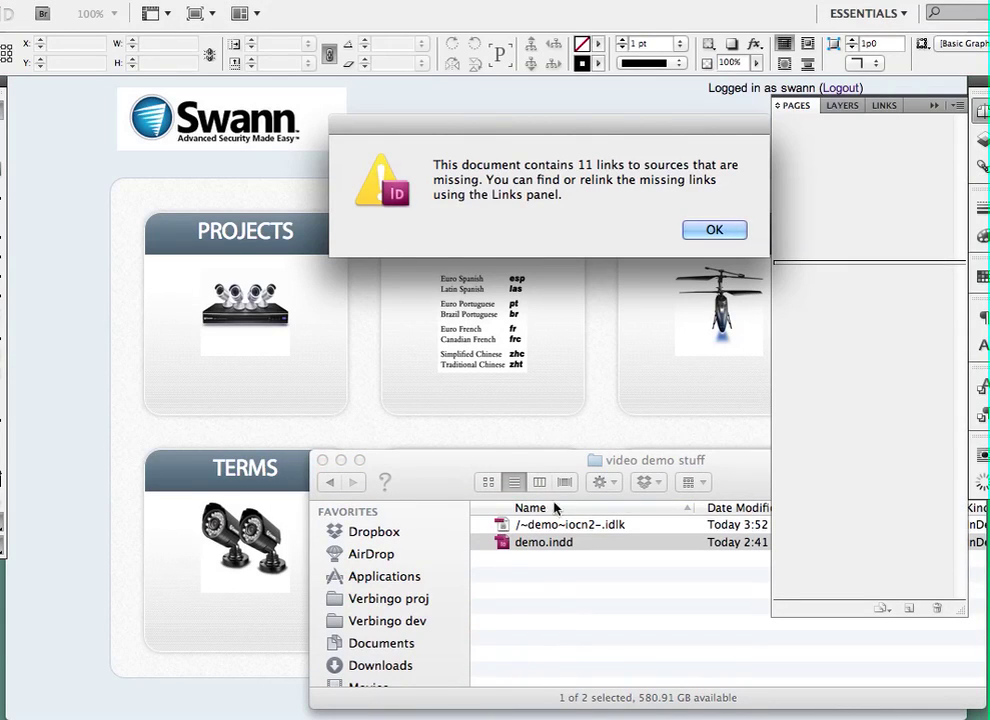
pyautogui.click(712, 231)
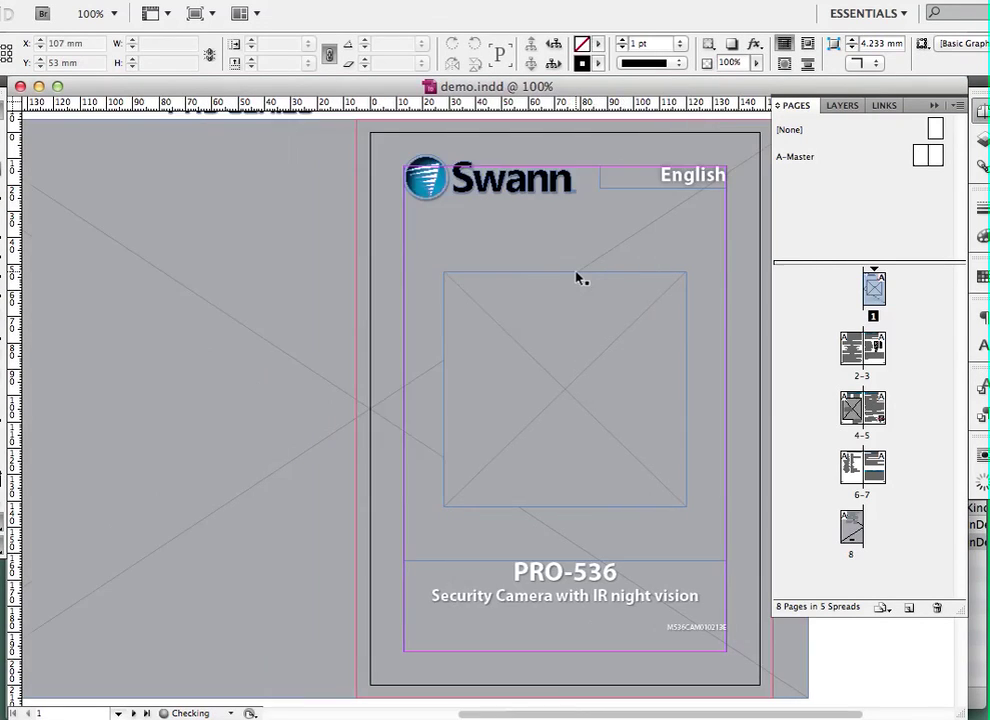
# Look through the manual's pages from the cover to the back page, and inspect the Warranty and Introduction spread more closely
pyautogui.scroll(-5, 576, 279)
pyautogui.hscroll(-3, 576, 279)
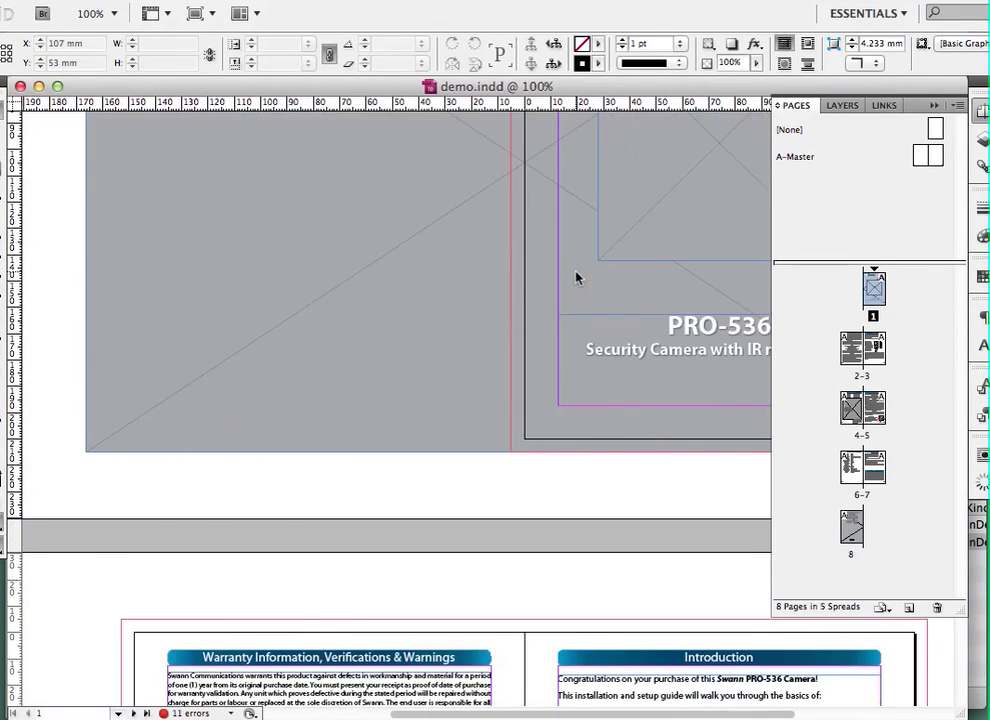
pyautogui.hscroll(2, 576, 279)
pyautogui.scroll(-12, 576, 279)
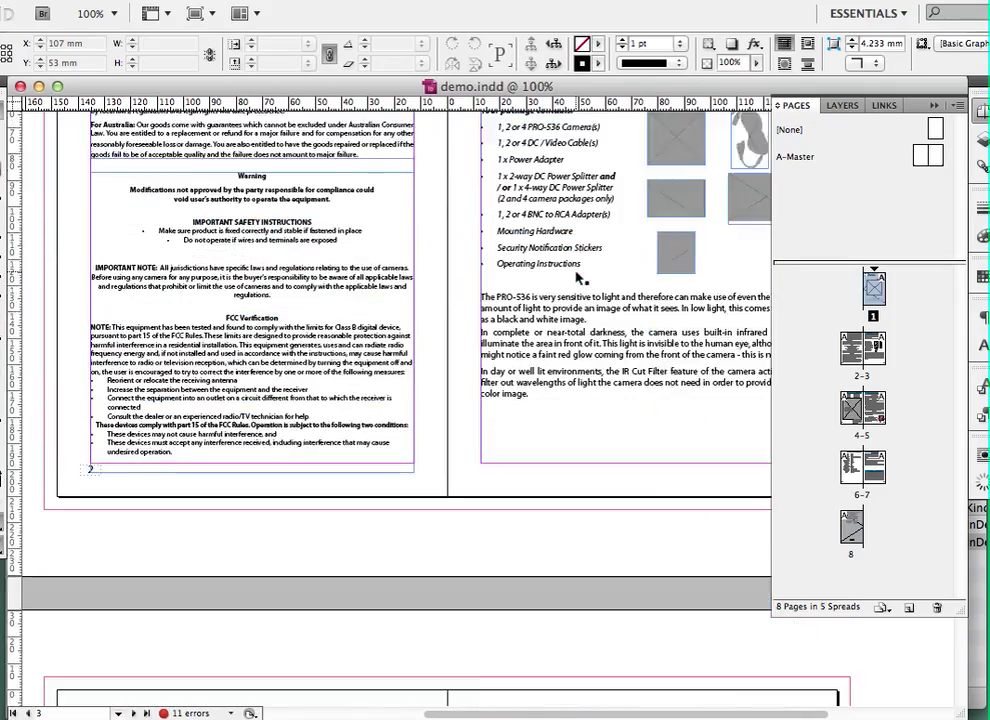
pyautogui.scroll(-20, 576, 279)
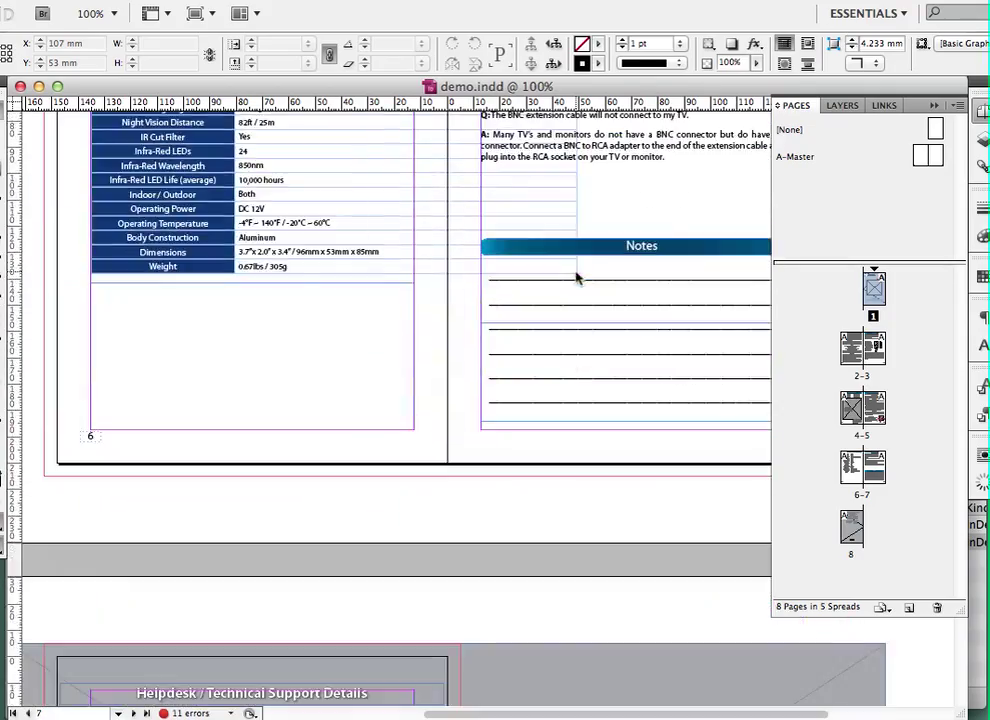
pyautogui.scroll(-10, 576, 279)
pyautogui.scroll(16, 576, 279)
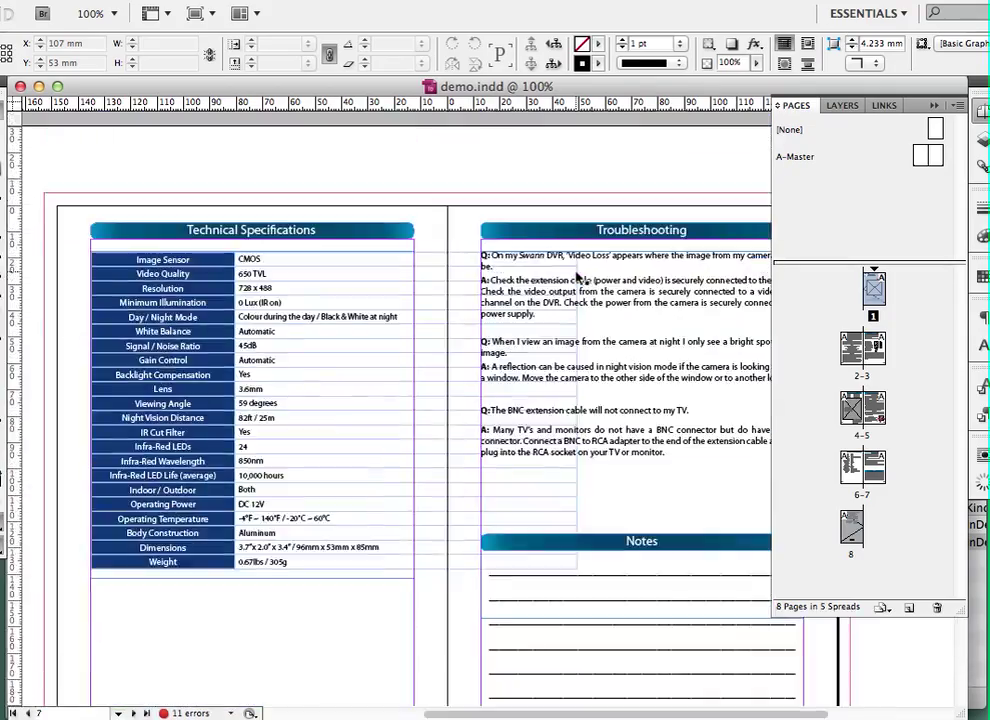
pyautogui.scroll(20, 576, 279)
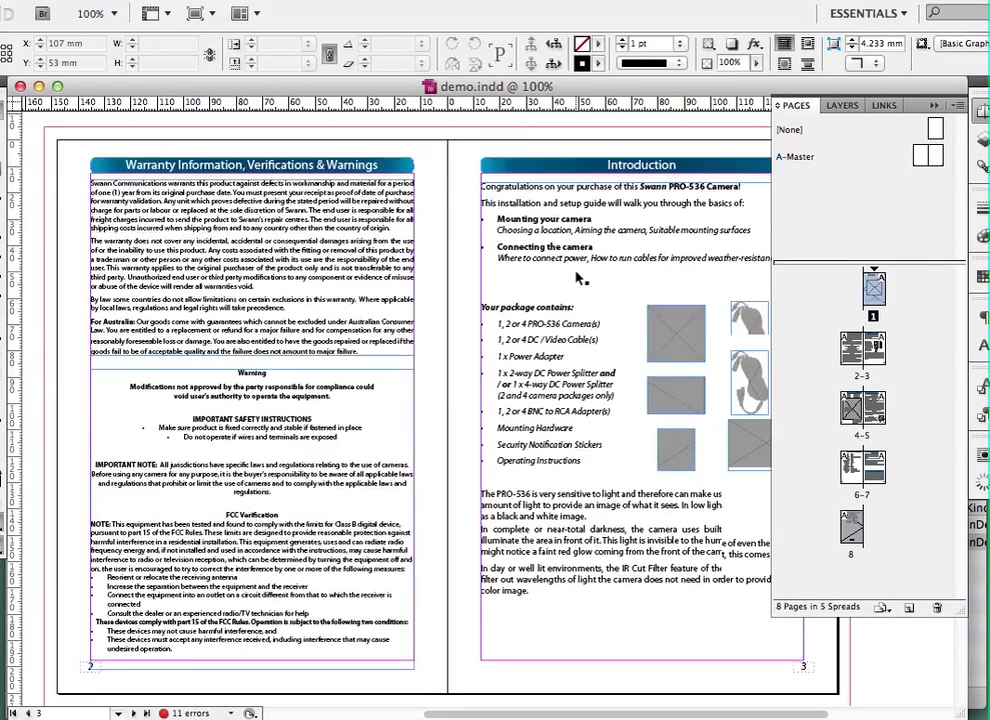
pyautogui.scroll(1, 580, 279)
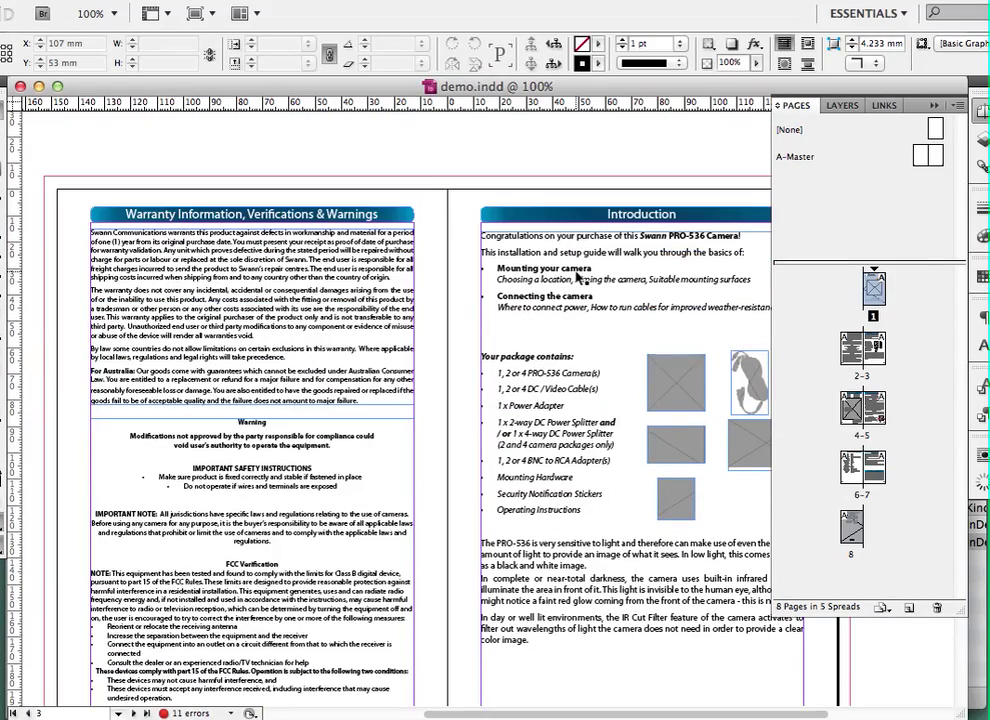
pyautogui.press('super+equal')
pyautogui.press('super+equal')
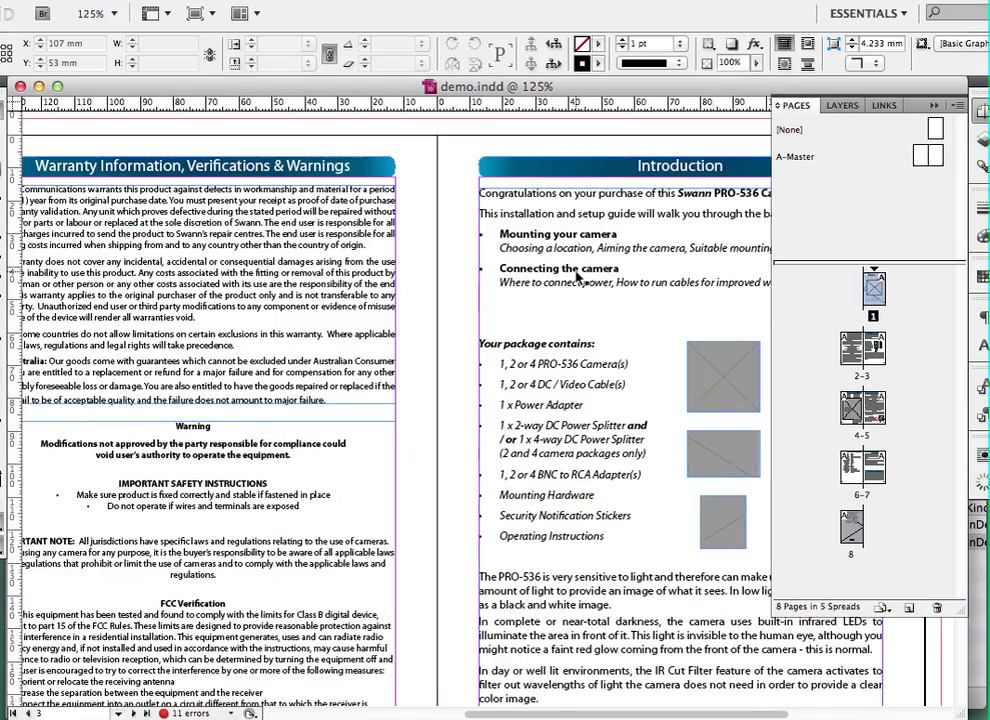
pyautogui.press('super+minus')
pyautogui.press('super+minus')
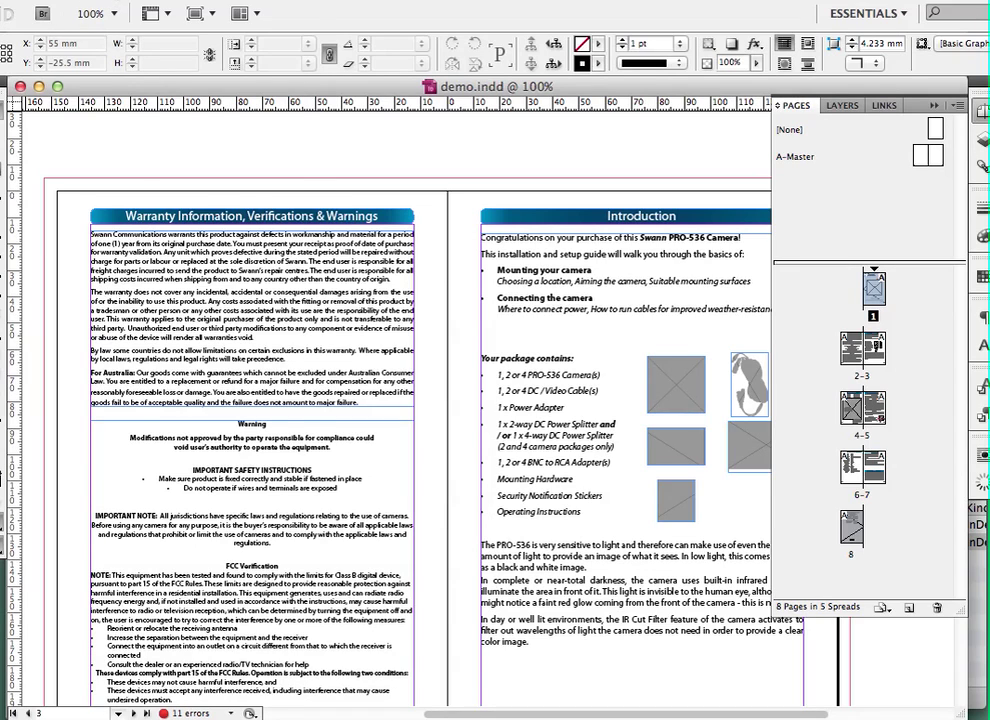
# Export the document as demo.idml in InDesign Markup (IDML) format to the video demo stuff folder
pyautogui.click(112, 0)
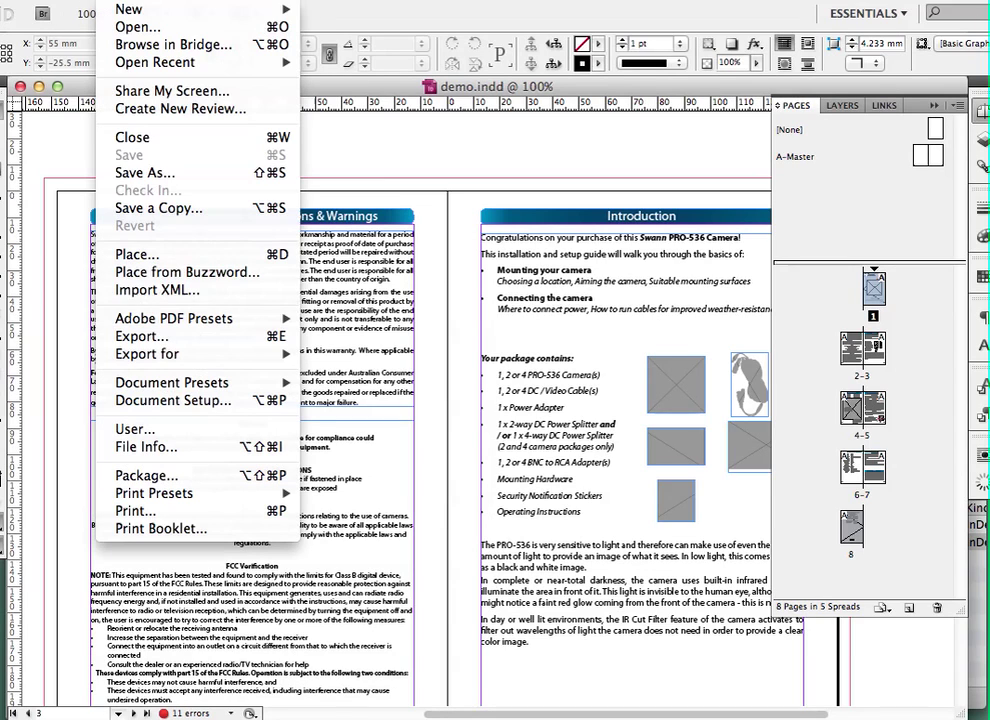
pyautogui.click(162, 340)
pyautogui.click(502, 417)
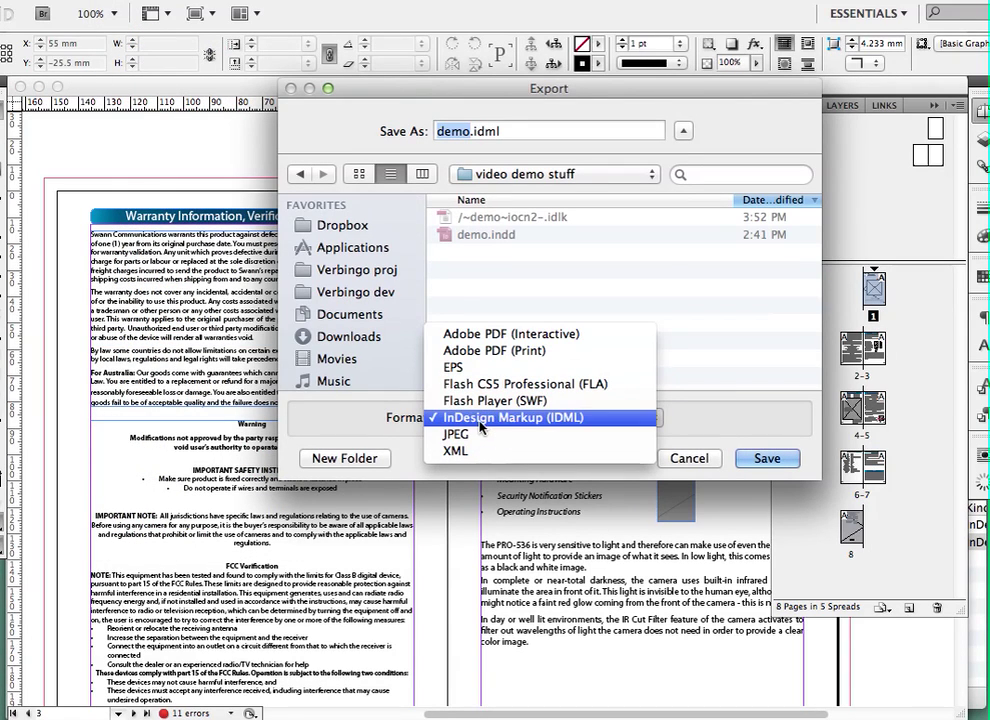
pyautogui.click(527, 418)
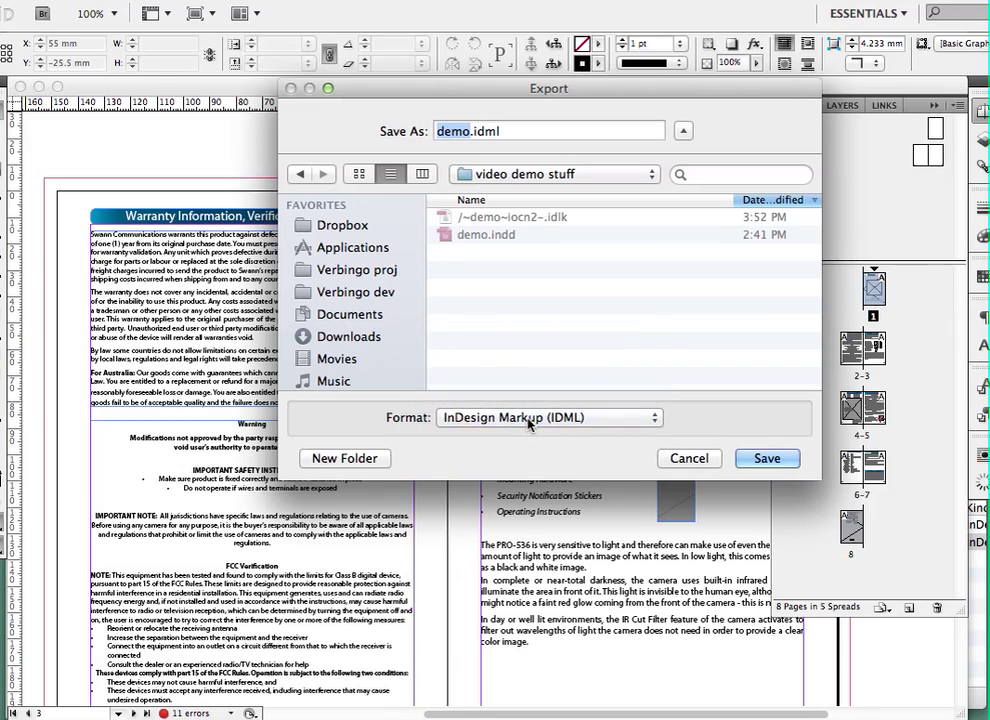
pyautogui.click(762, 460)
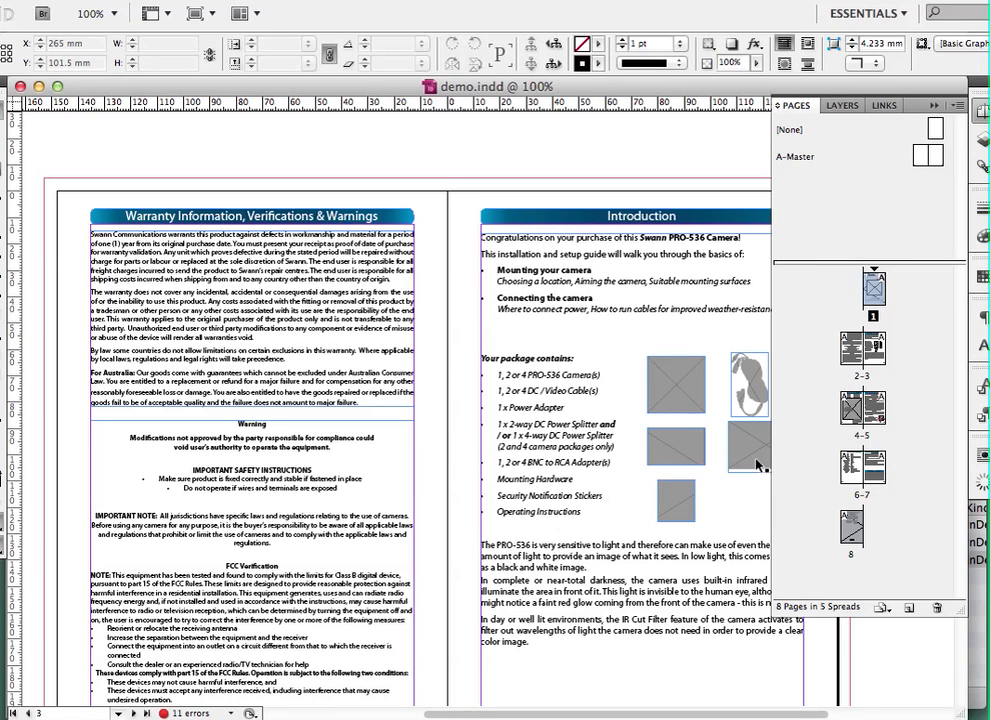
# Switch to the Translation Dashboard in Chrome, open Materials and continue with the InDesign IDML settings
pyautogui.press('super+Tab')
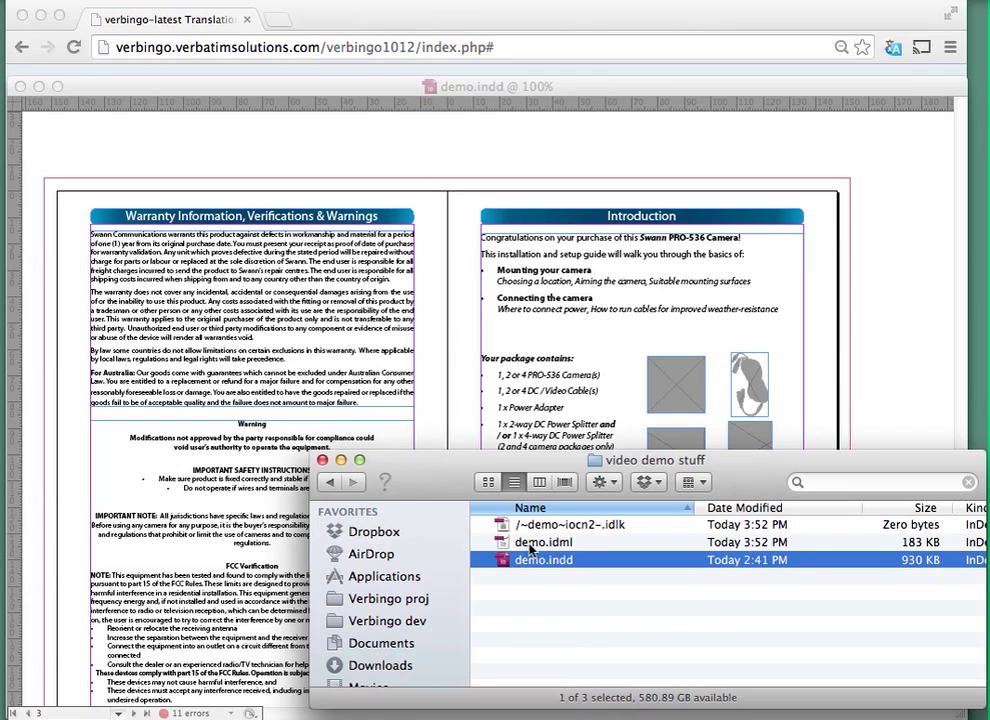
pyautogui.press('super+Tab')
pyautogui.press('super+Tab')
pyautogui.press('super+Tab')
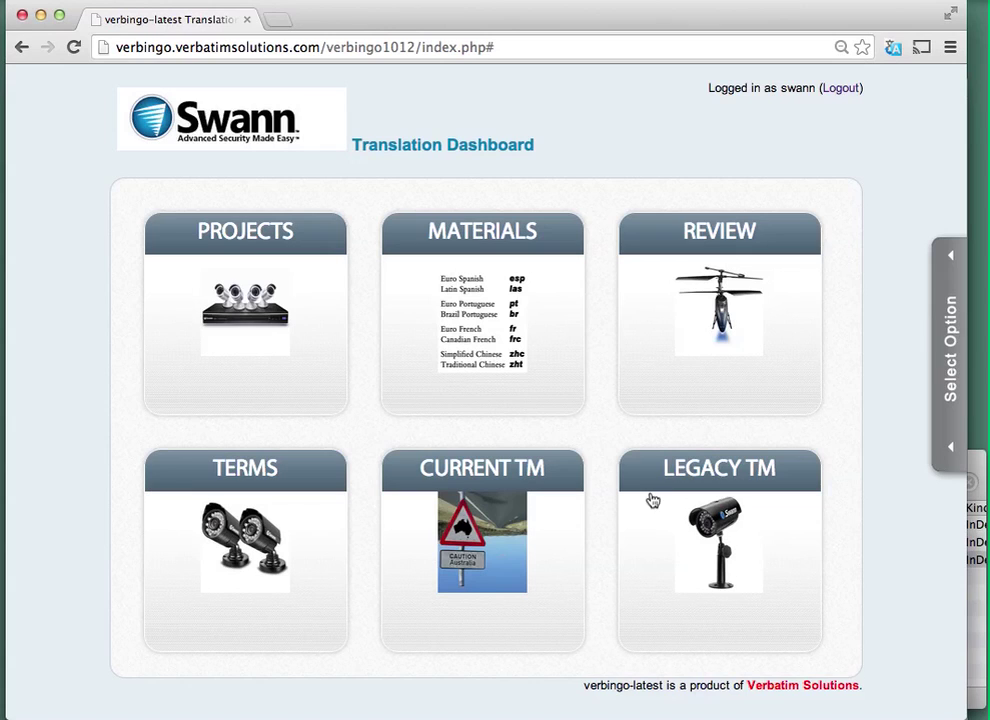
pyautogui.click(471, 342)
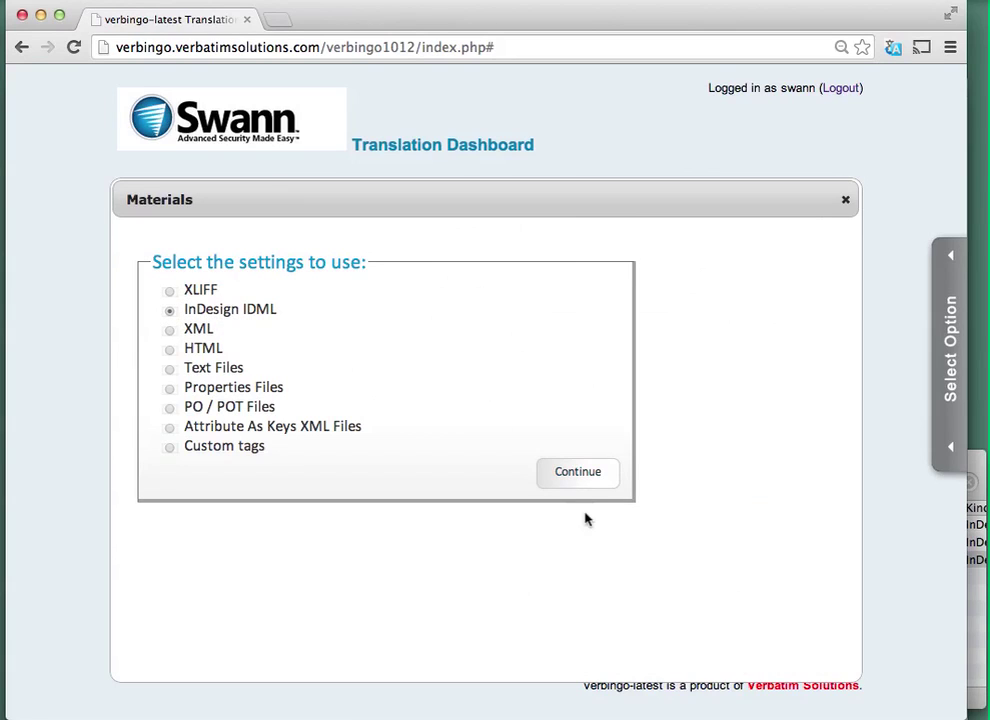
pyautogui.click(570, 475)
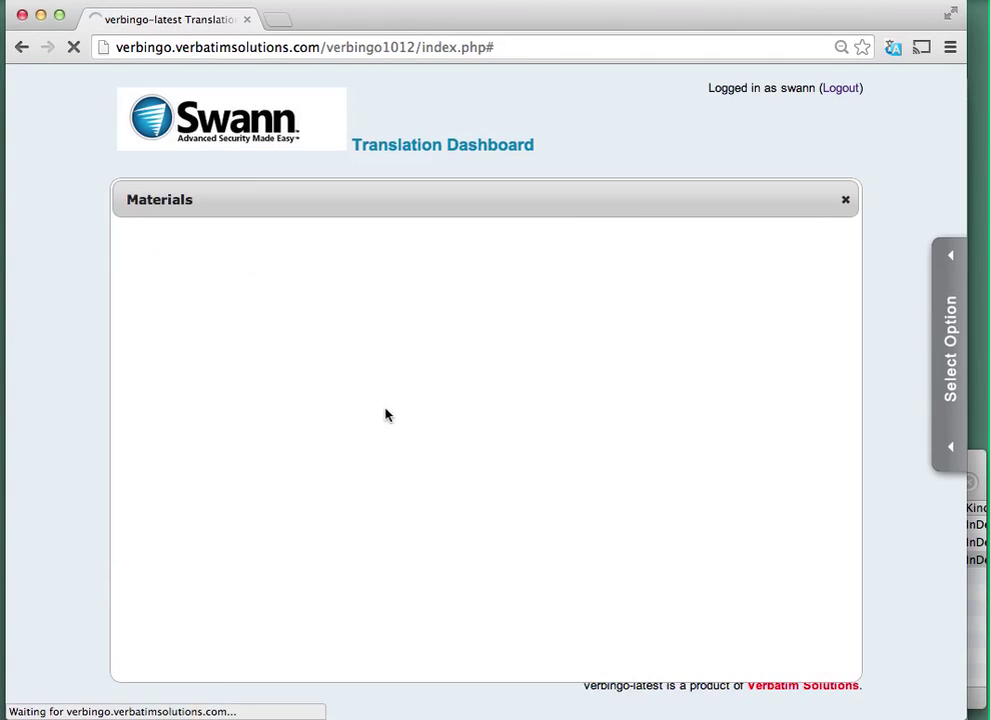
# Scan demo.idml from the computer with the language pair en to no
pyautogui.click(435, 351)
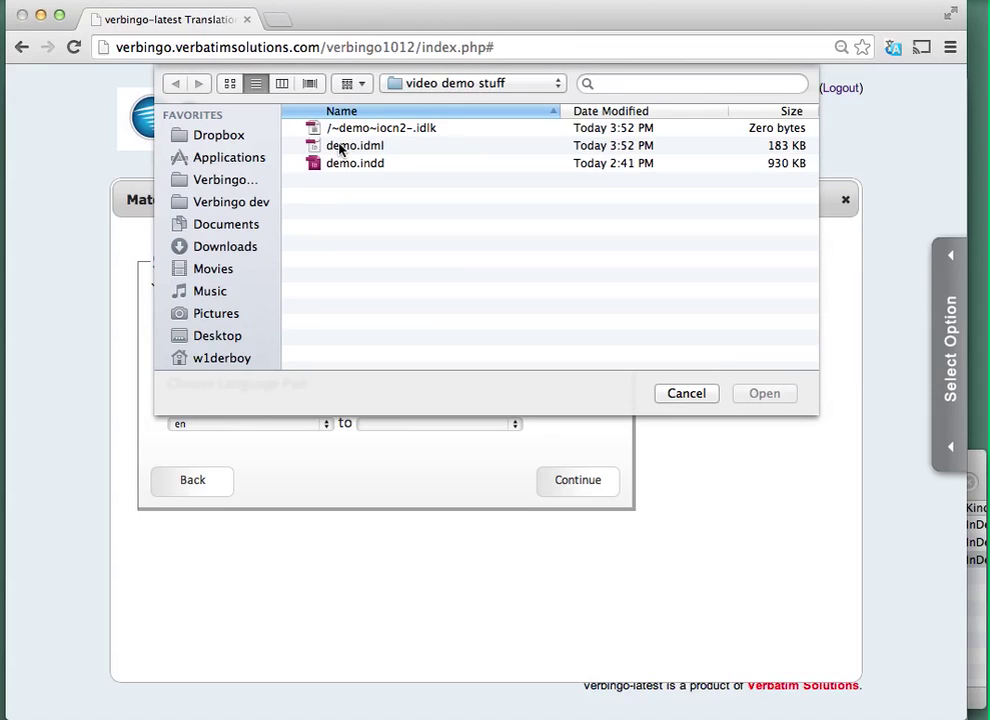
pyautogui.doubleClick(340, 147)
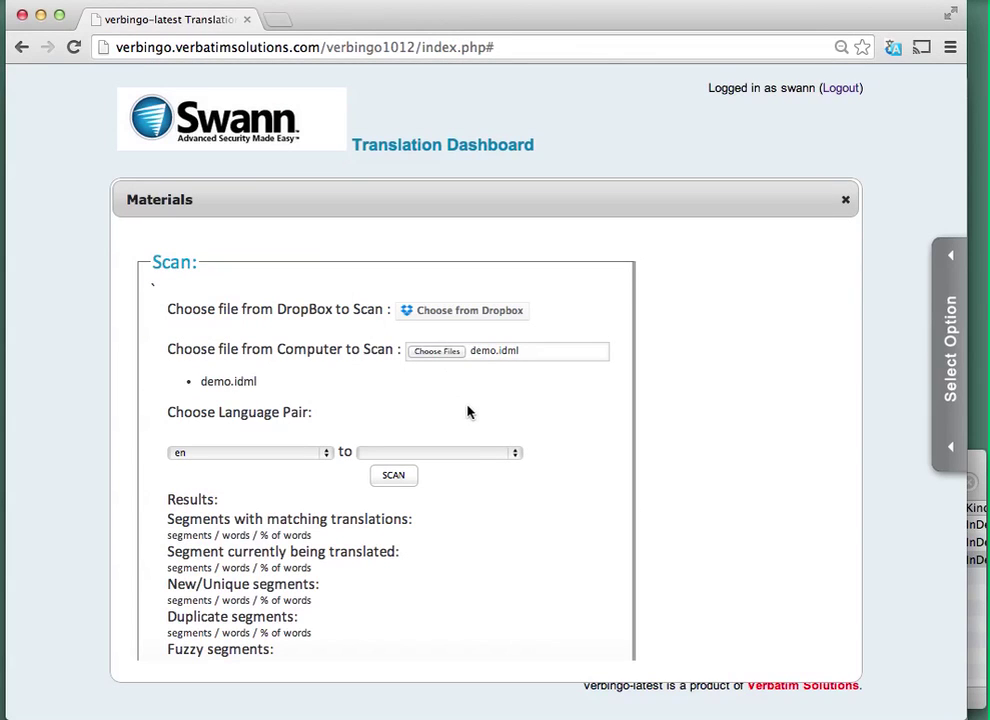
pyautogui.click(464, 455)
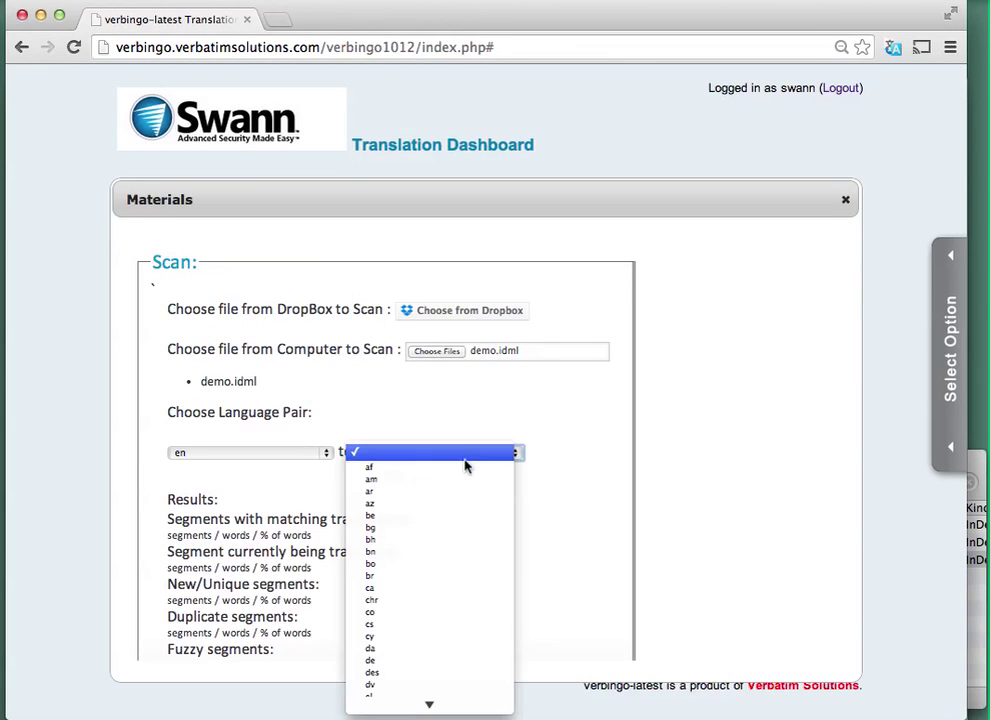
pyautogui.scroll(-5, 461, 514)
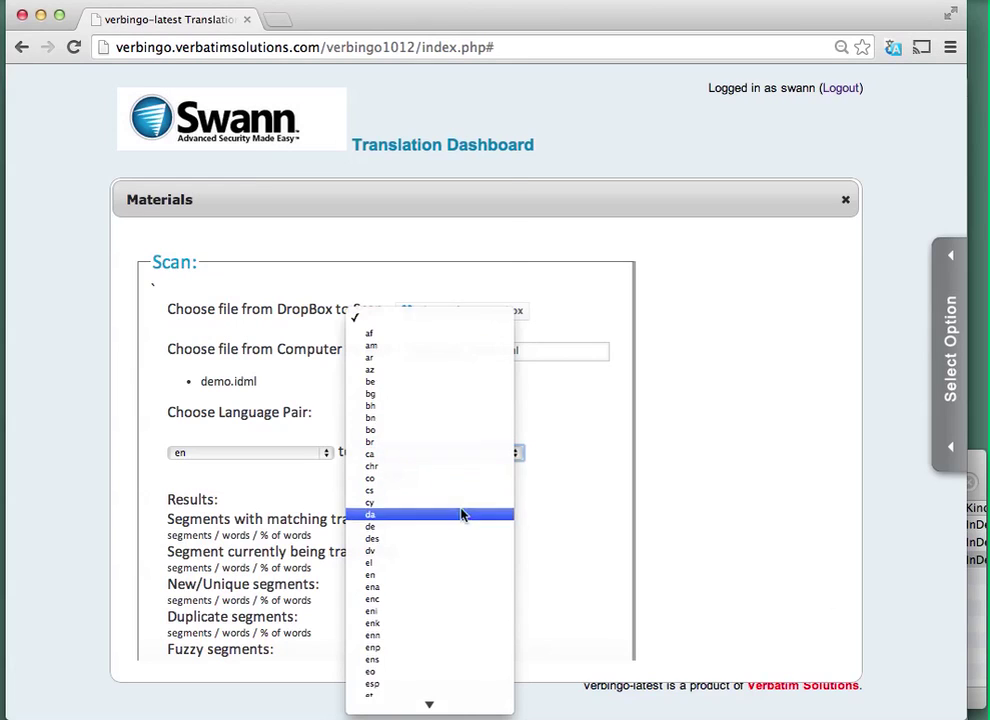
pyautogui.scroll(-3, 461, 514)
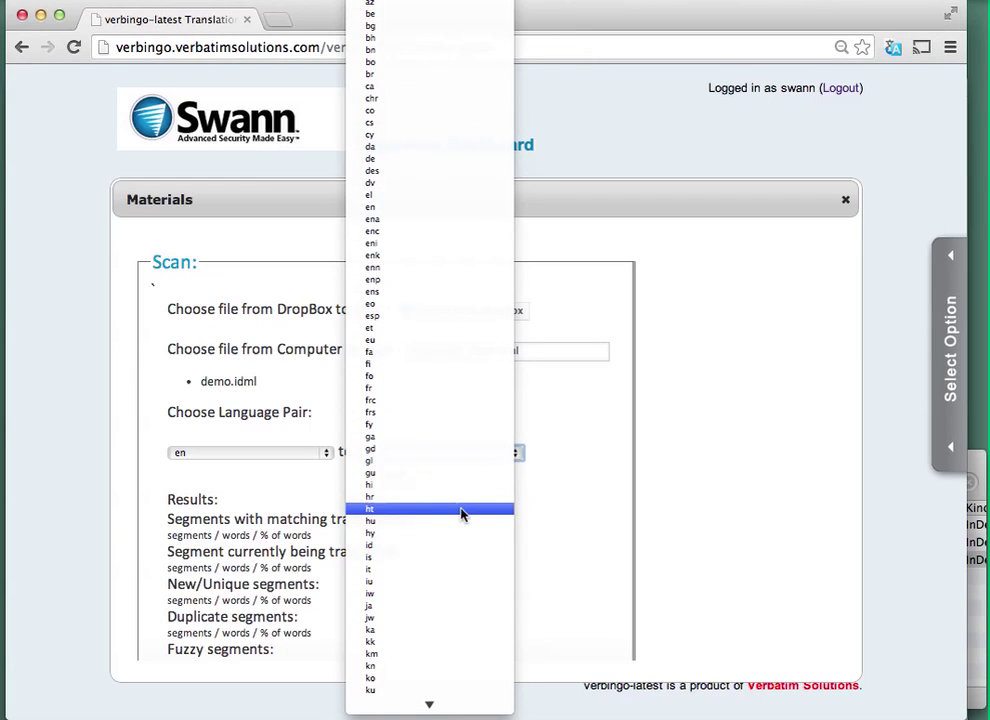
pyautogui.scroll(-6, 461, 514)
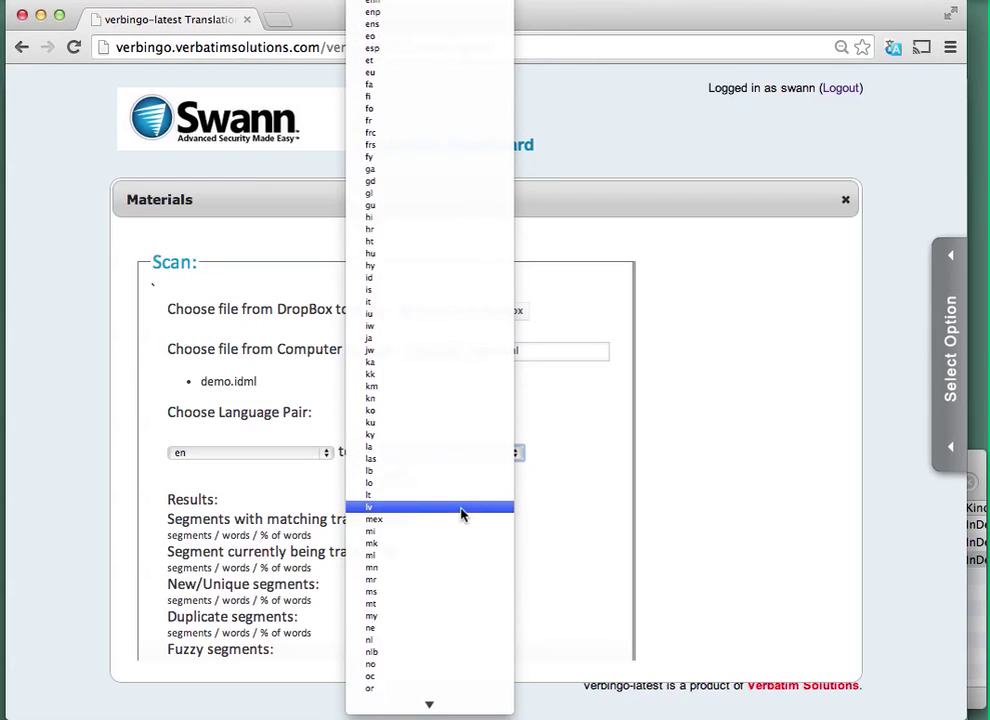
pyautogui.scroll(-1, 461, 514)
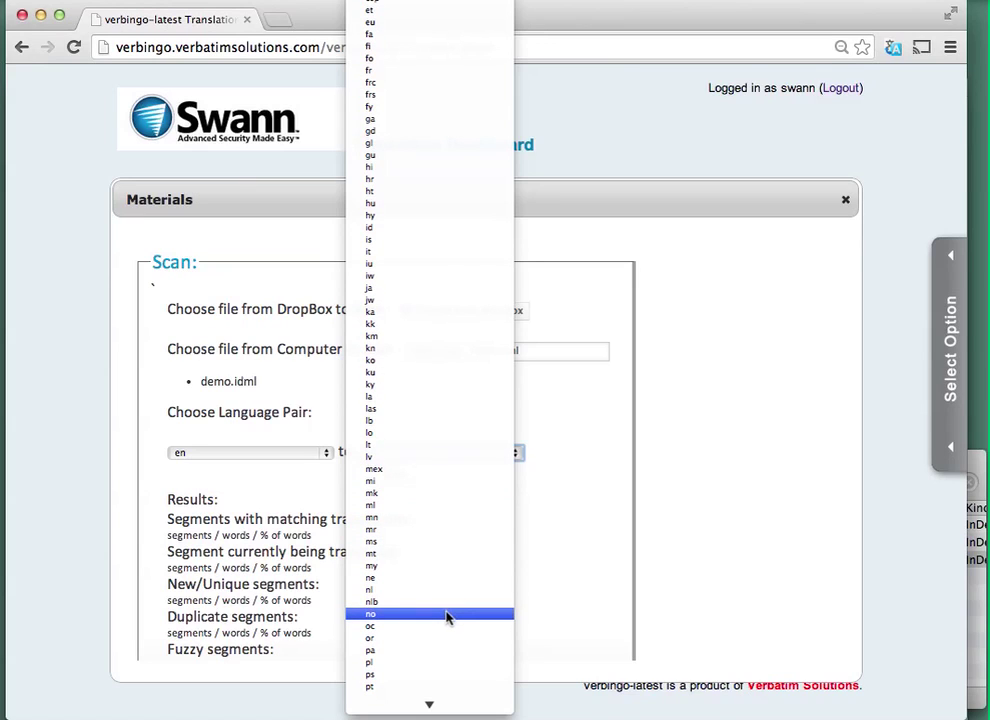
pyautogui.click(447, 614)
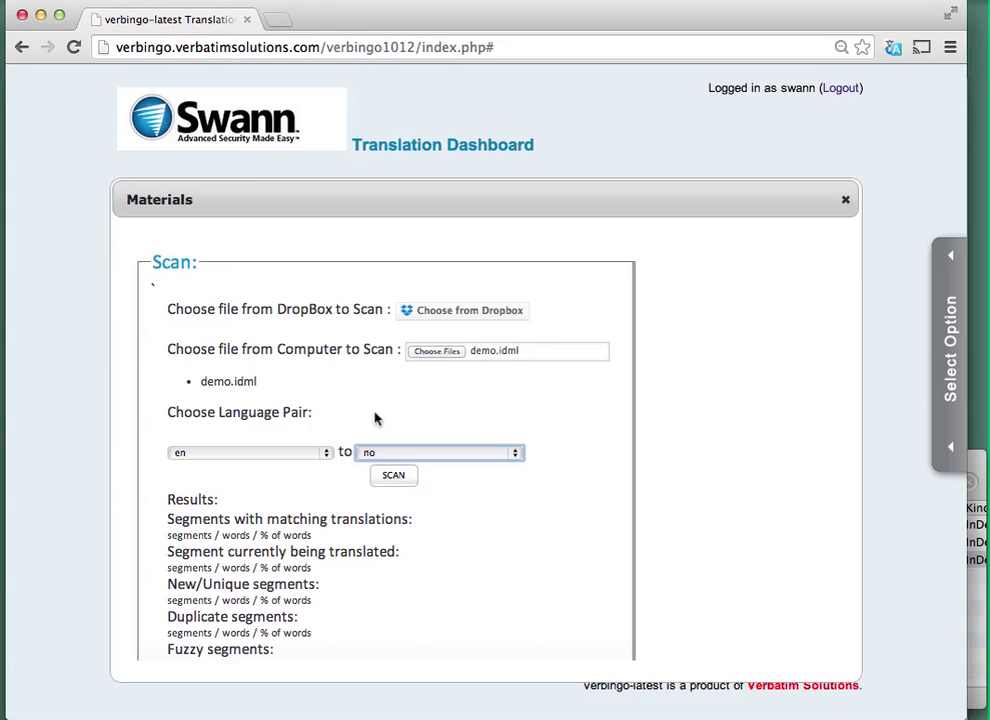
pyautogui.click(394, 478)
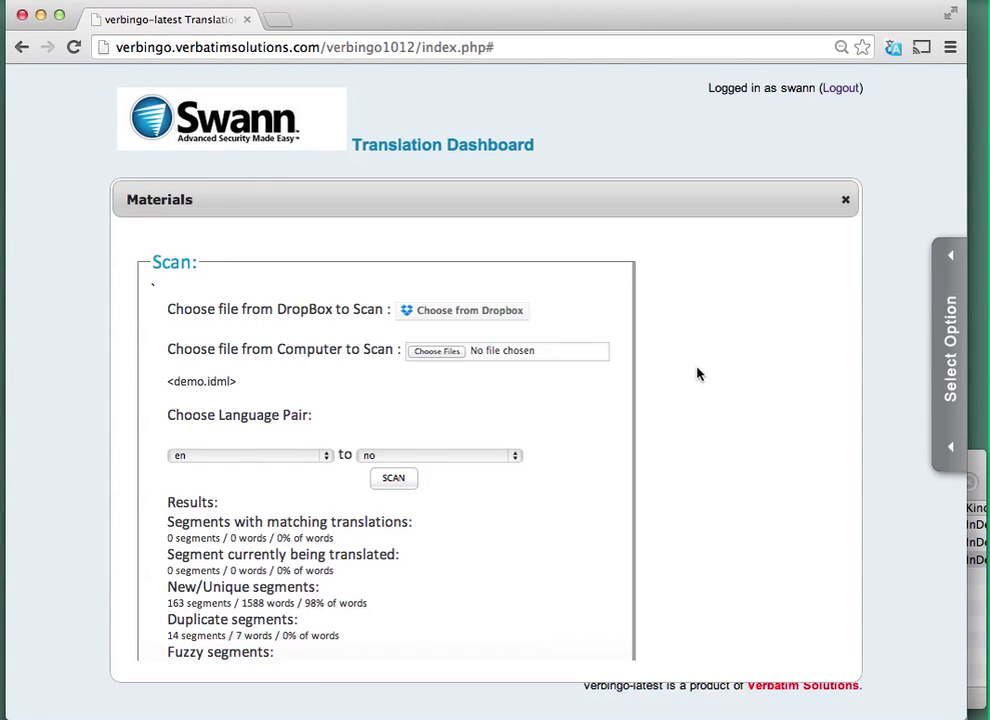
# Review the segment and word figures of the scan results and continue to the Synch stage
pyautogui.scroll(-2, 639, 405)
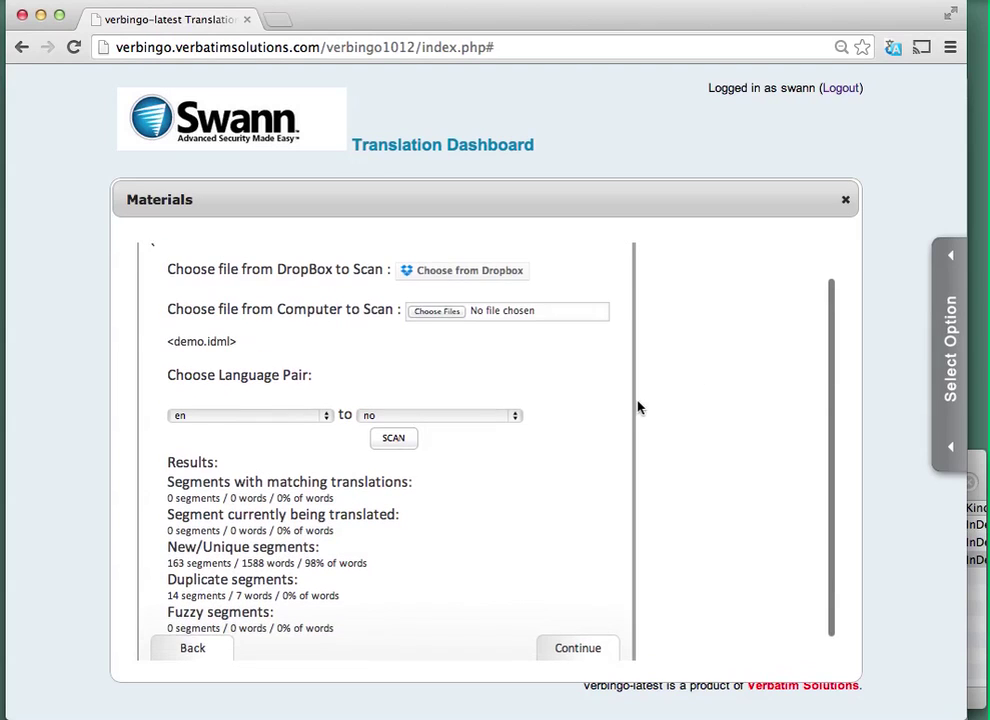
pyautogui.scroll(-1, 639, 405)
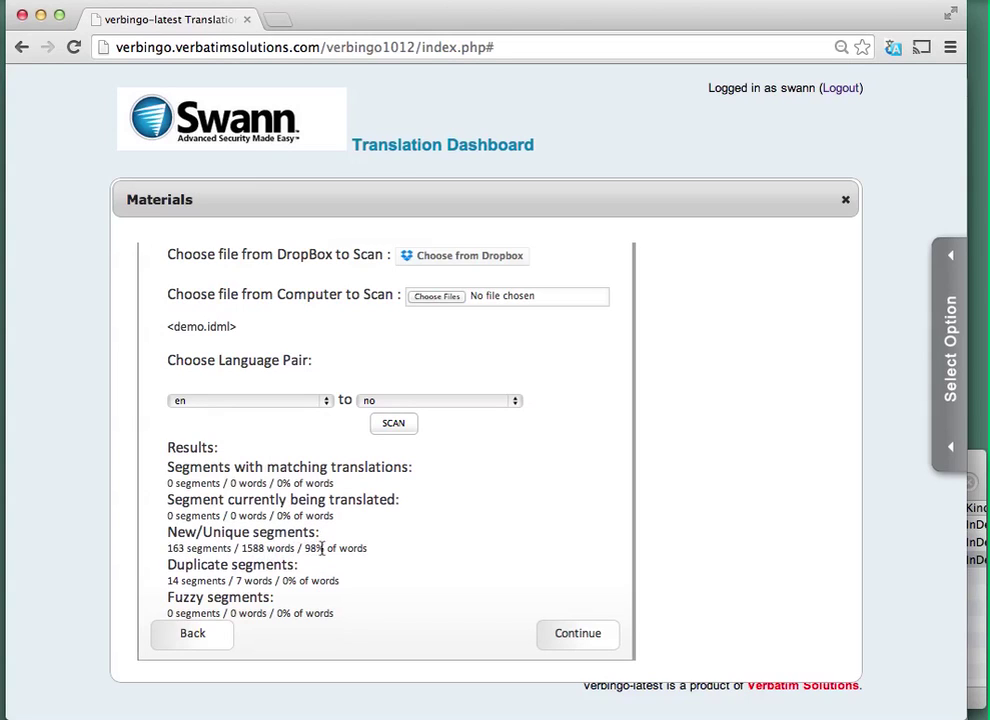
pyautogui.scroll(-1, 316, 548)
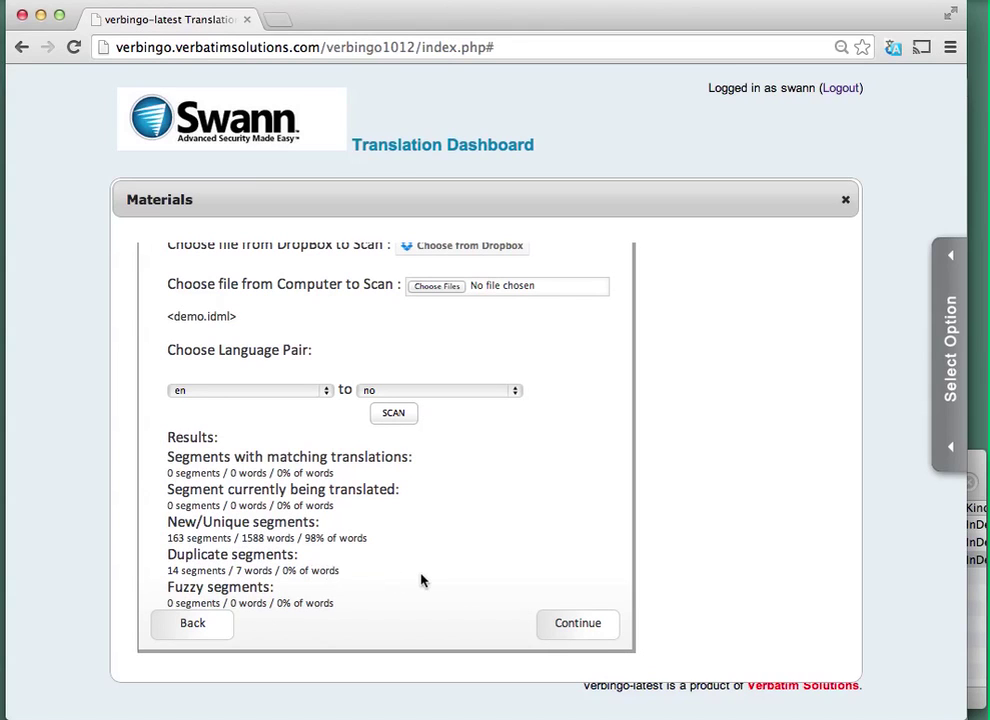
pyautogui.scroll(3, 421, 580)
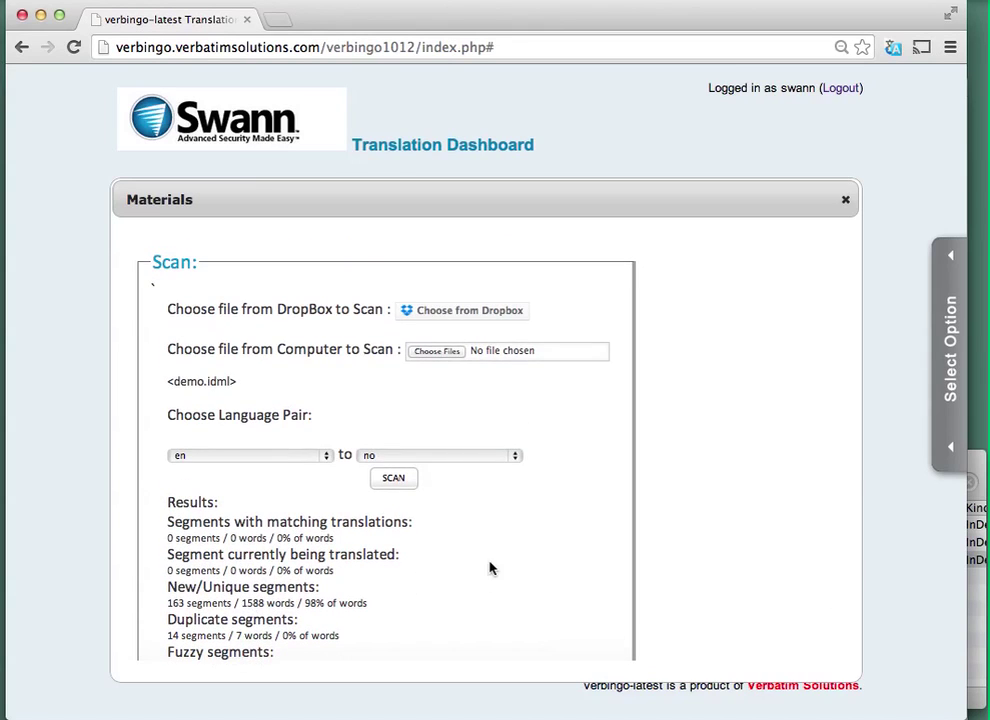
pyautogui.scroll(-3, 490, 568)
pyautogui.click(580, 626)
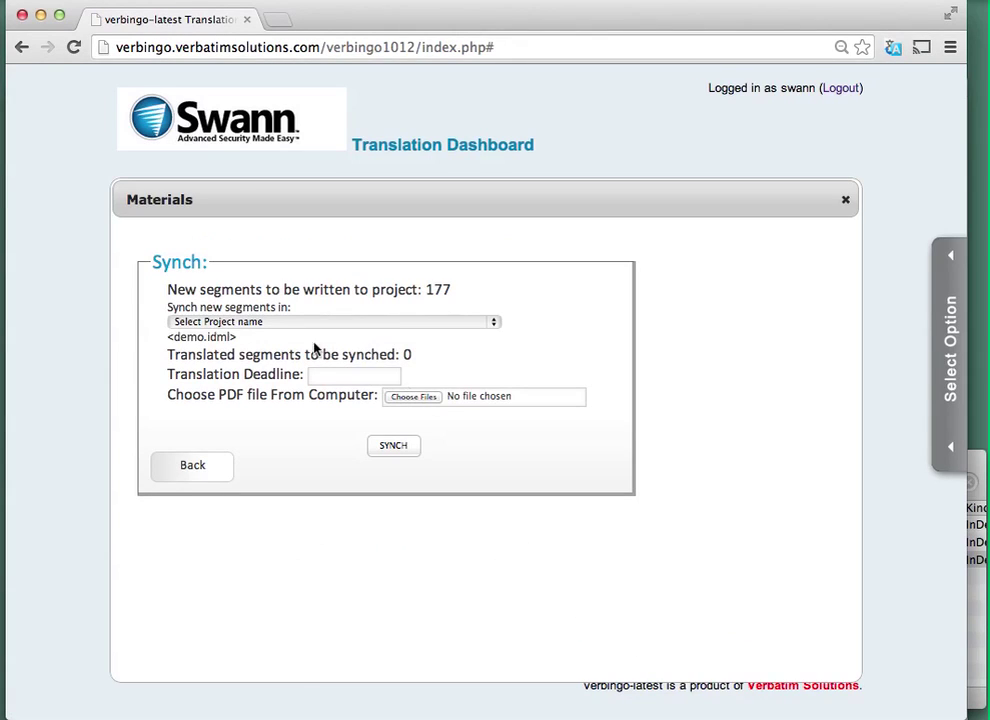
# Create a new project named demo, synch the new segments of demo.idml into it, and close Materials
pyautogui.click(290, 322)
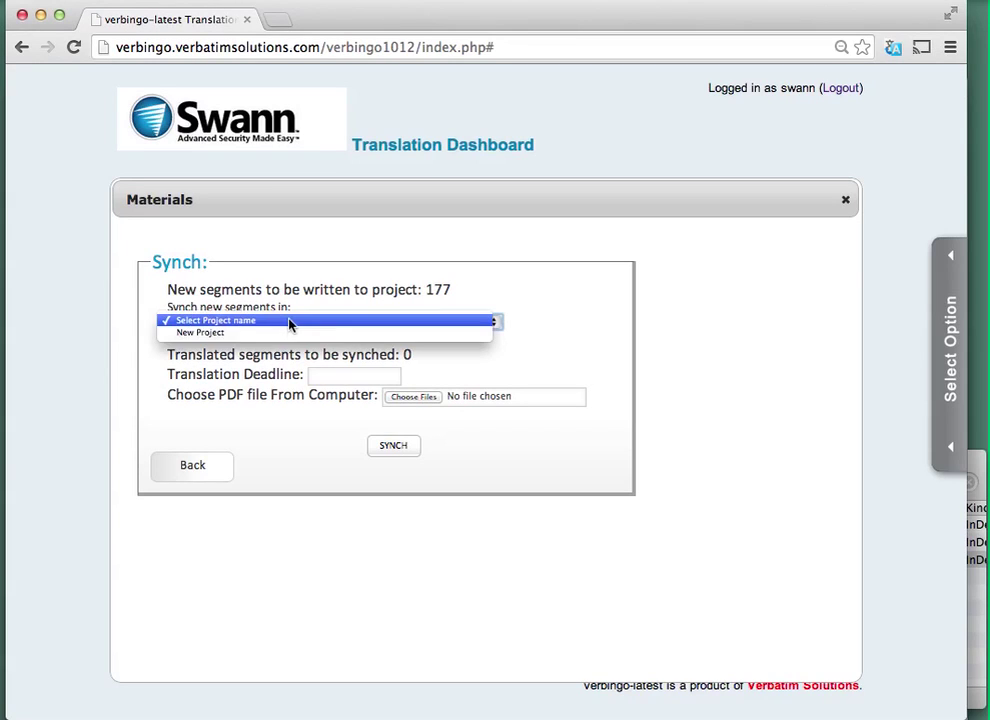
pyautogui.click(288, 334)
pyautogui.click(228, 308)
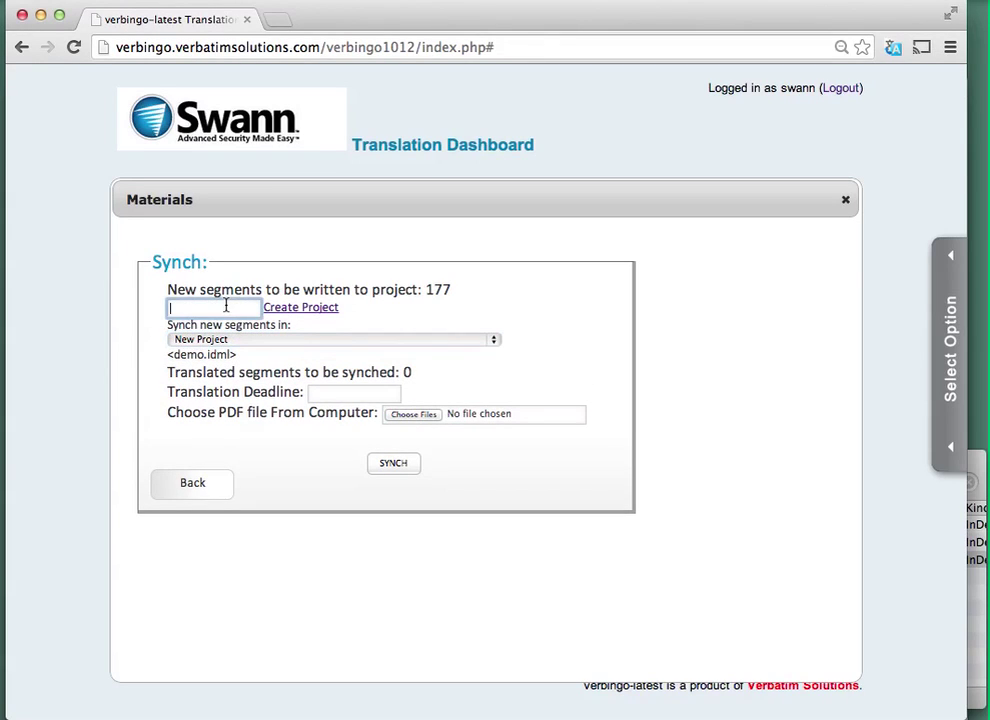
pyautogui.write('demo')
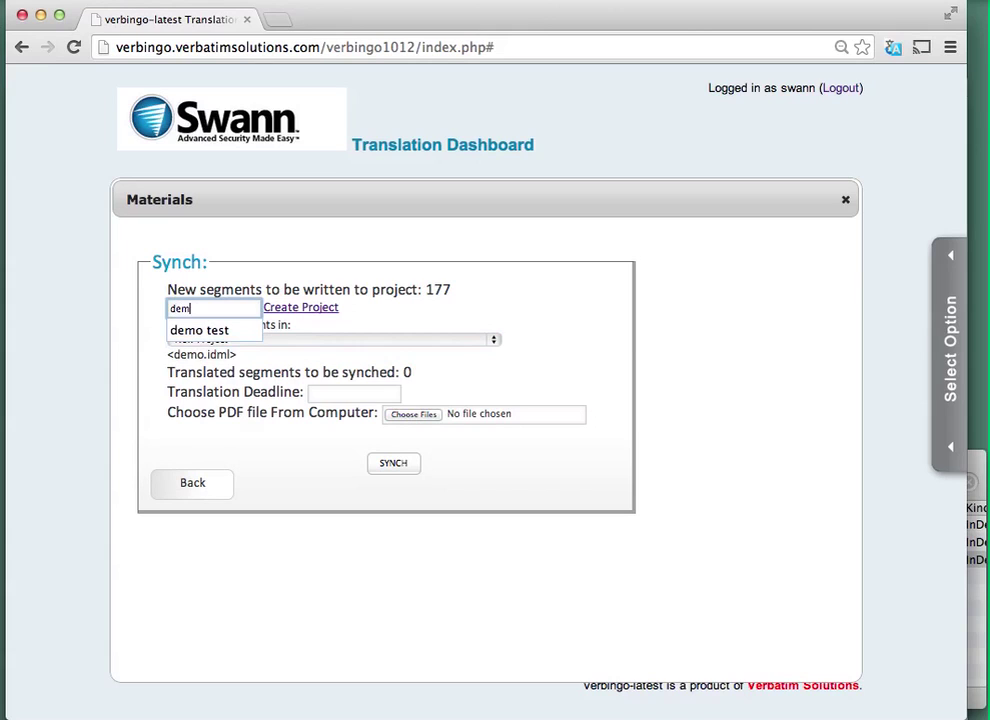
pyautogui.click(302, 310)
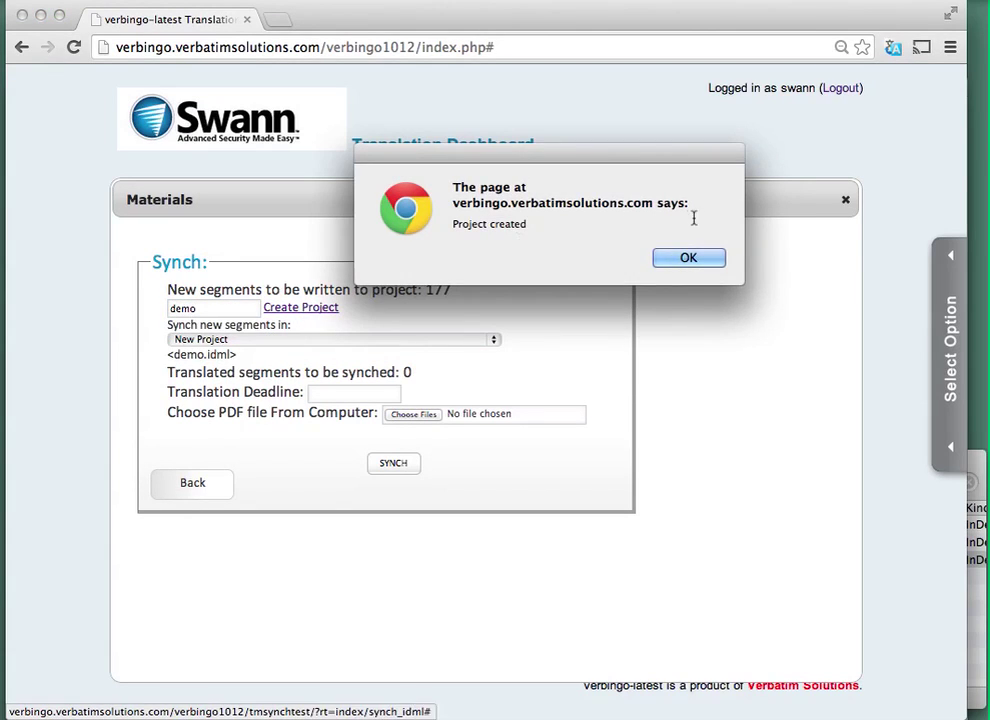
pyautogui.click(695, 259)
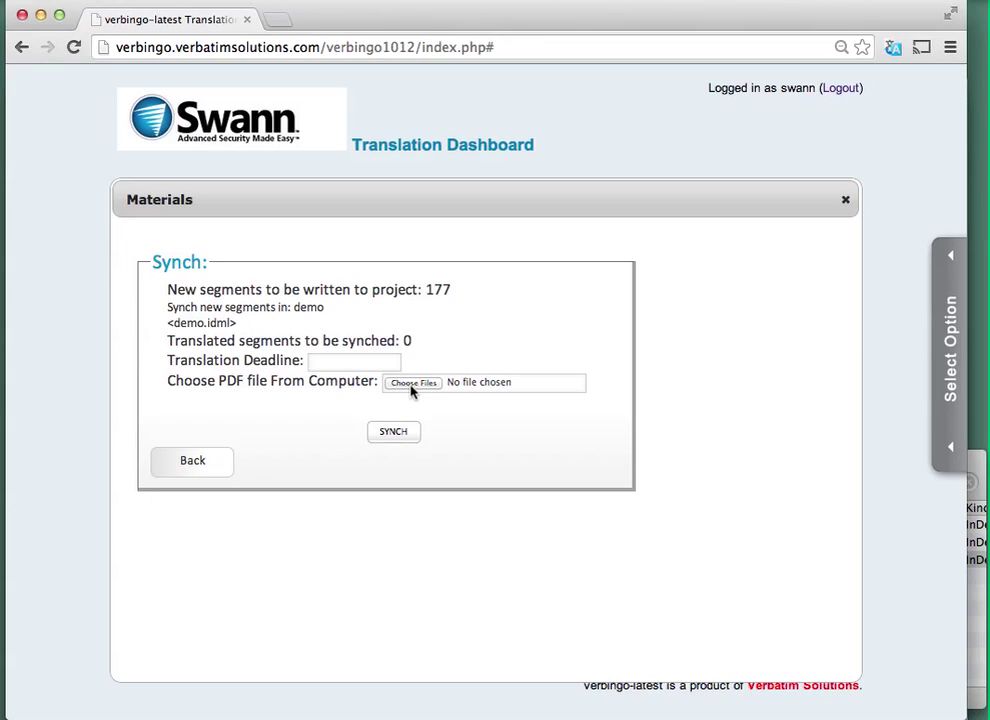
pyautogui.click(393, 437)
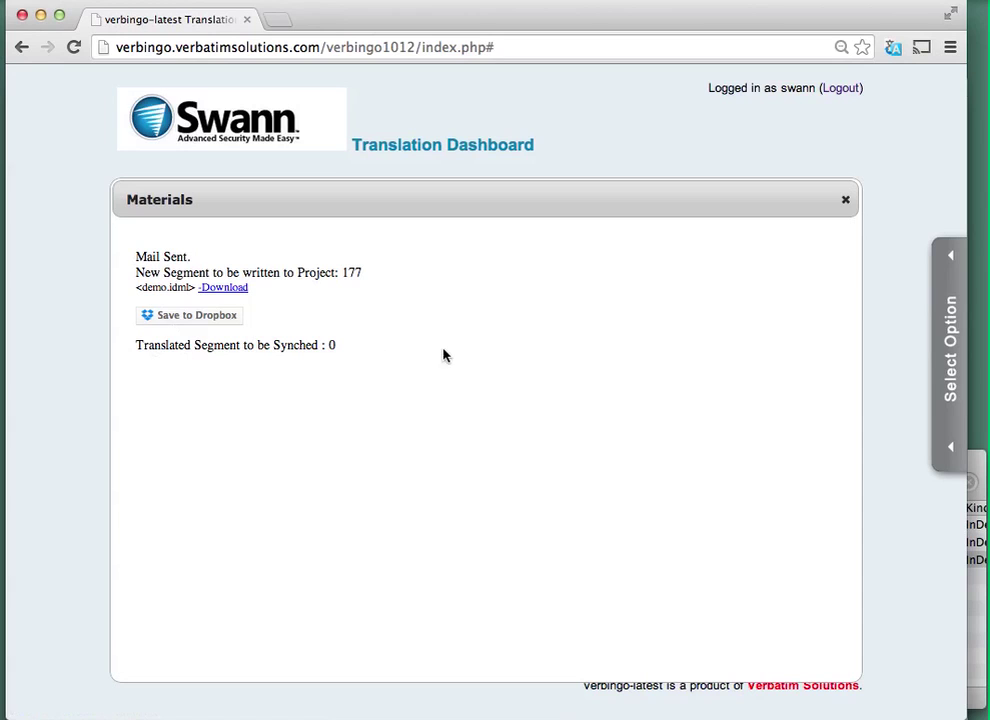
pyautogui.click(845, 200)
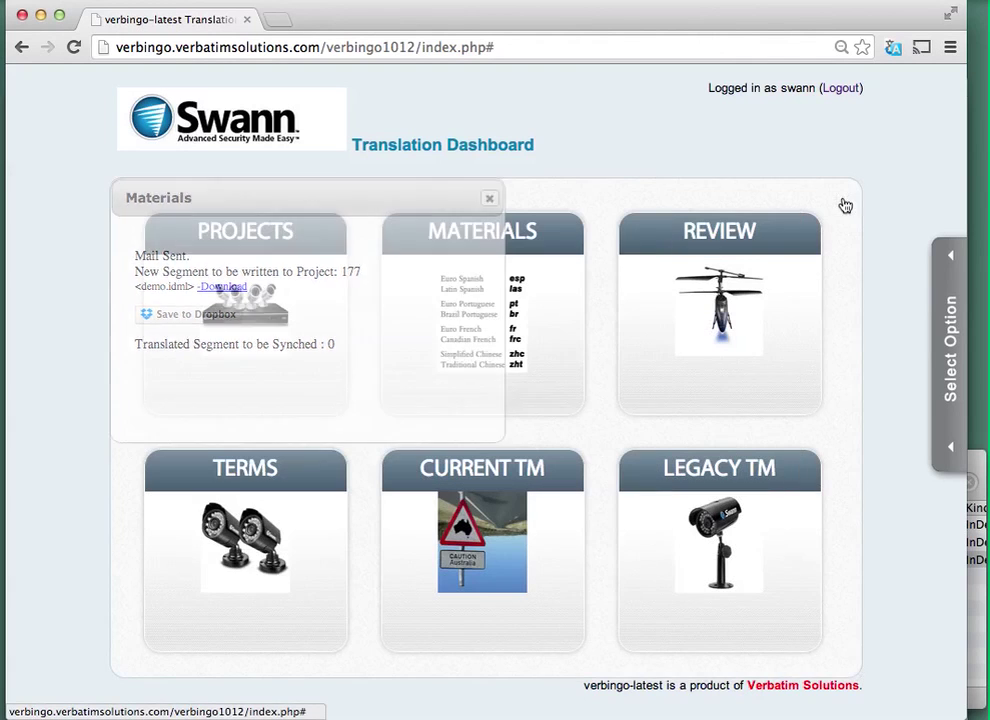
# Open the Projects status list, assign the demo project to Verbatim PM, and return to the dashboard
pyautogui.click(257, 343)
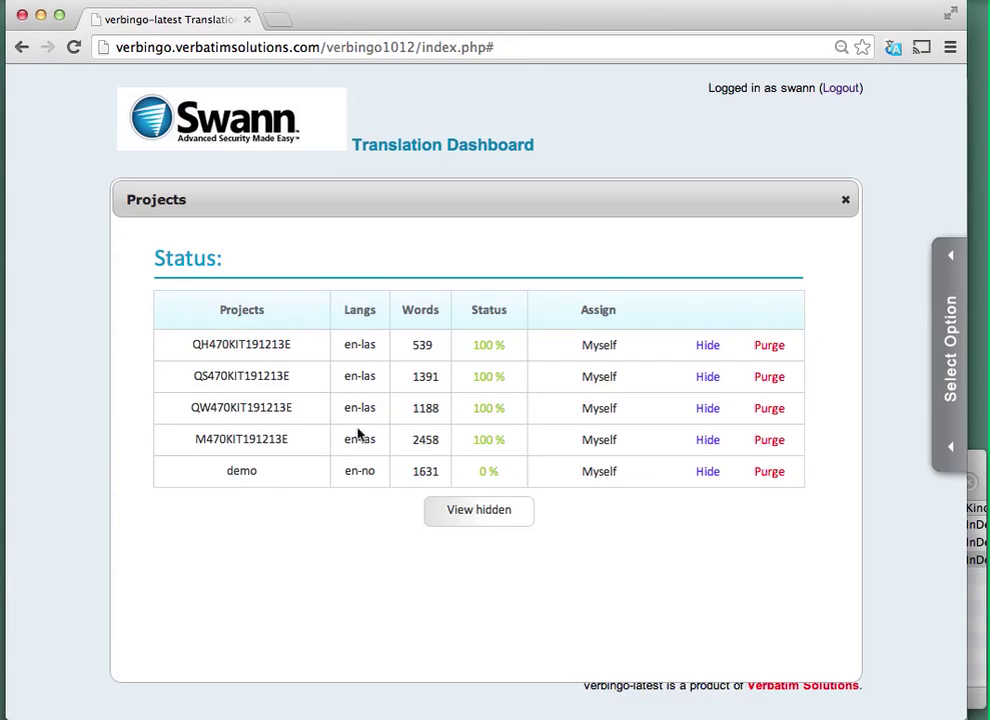
pyautogui.click(595, 481)
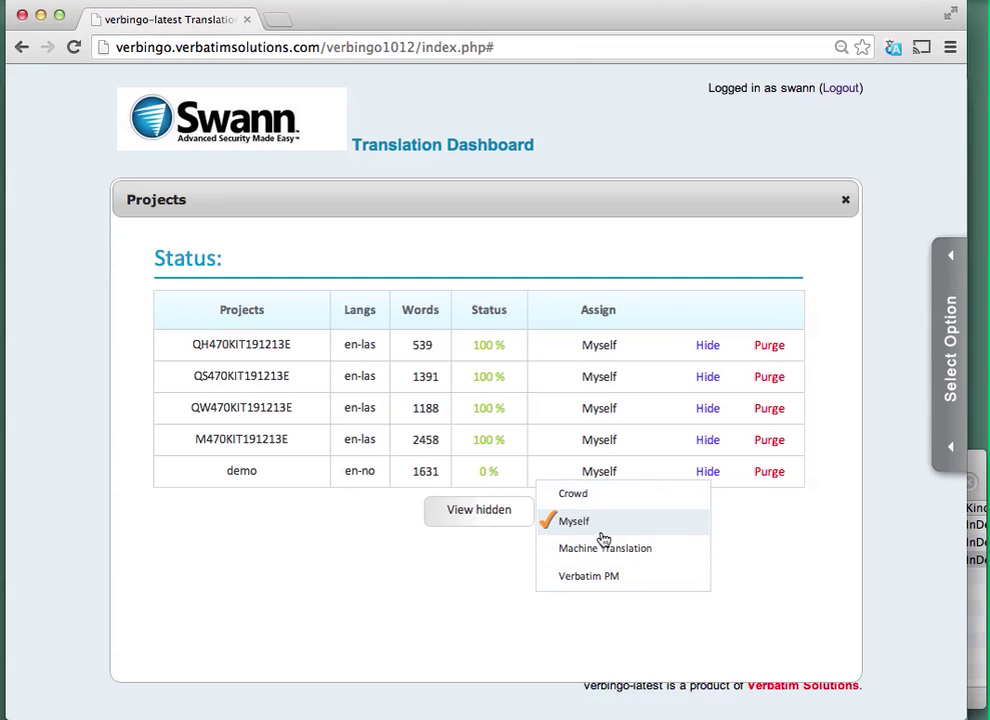
pyautogui.click(613, 580)
pyautogui.scroll(-2, 615, 584)
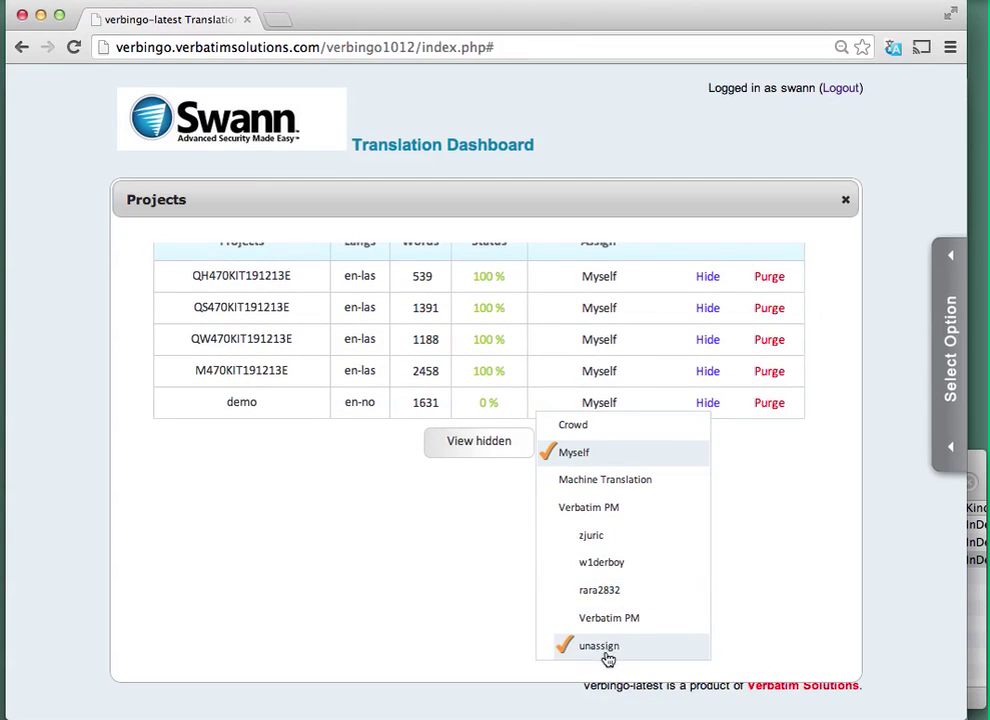
pyautogui.click(605, 625)
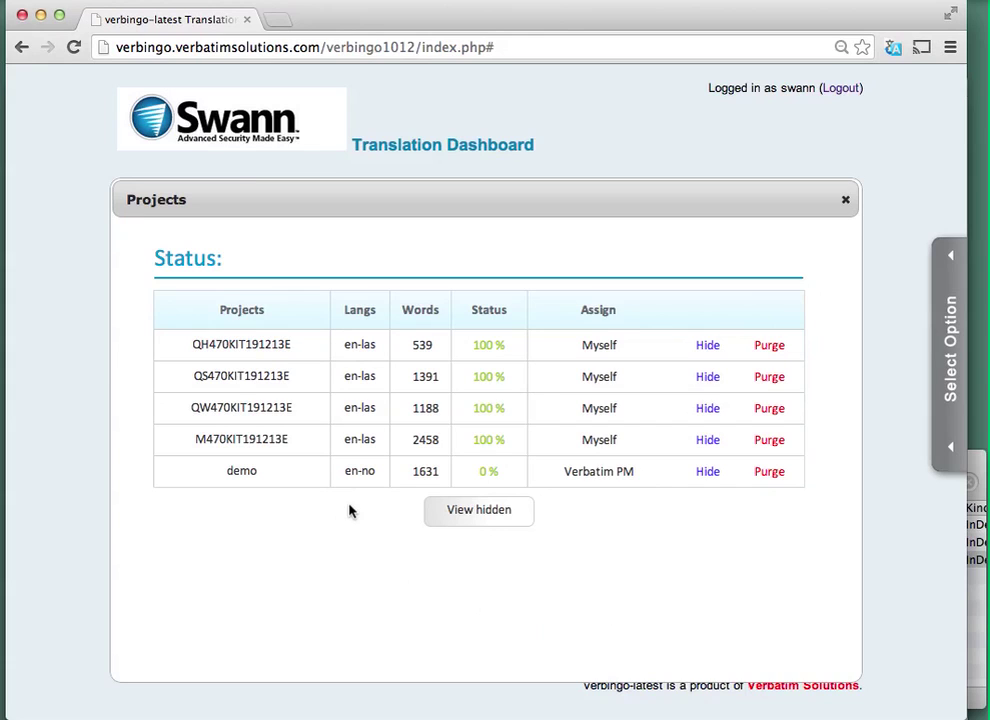
pyautogui.click(845, 201)
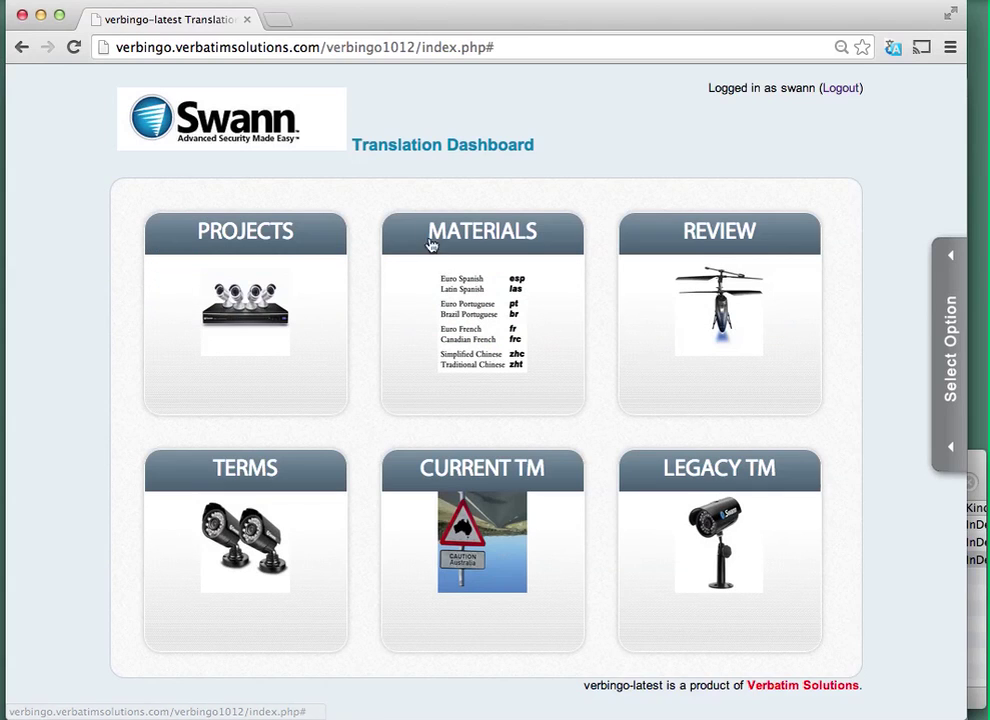
# Reopen Materials and continue with the InDesign IDML settings for another scan
pyautogui.click(471, 371)
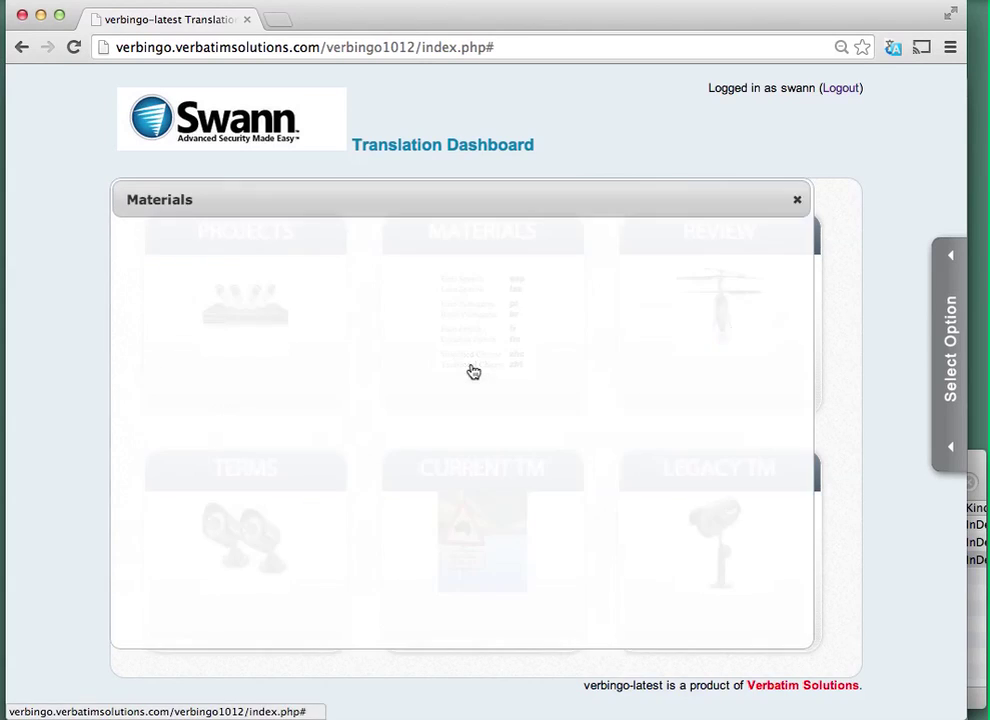
pyautogui.click(226, 312)
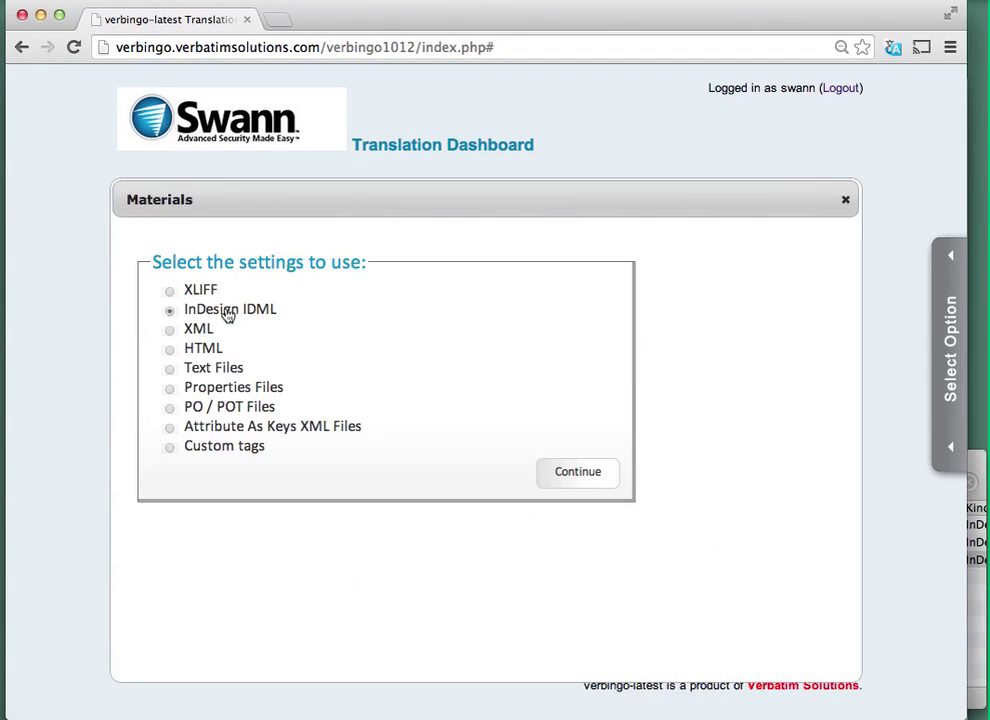
pyautogui.click(572, 475)
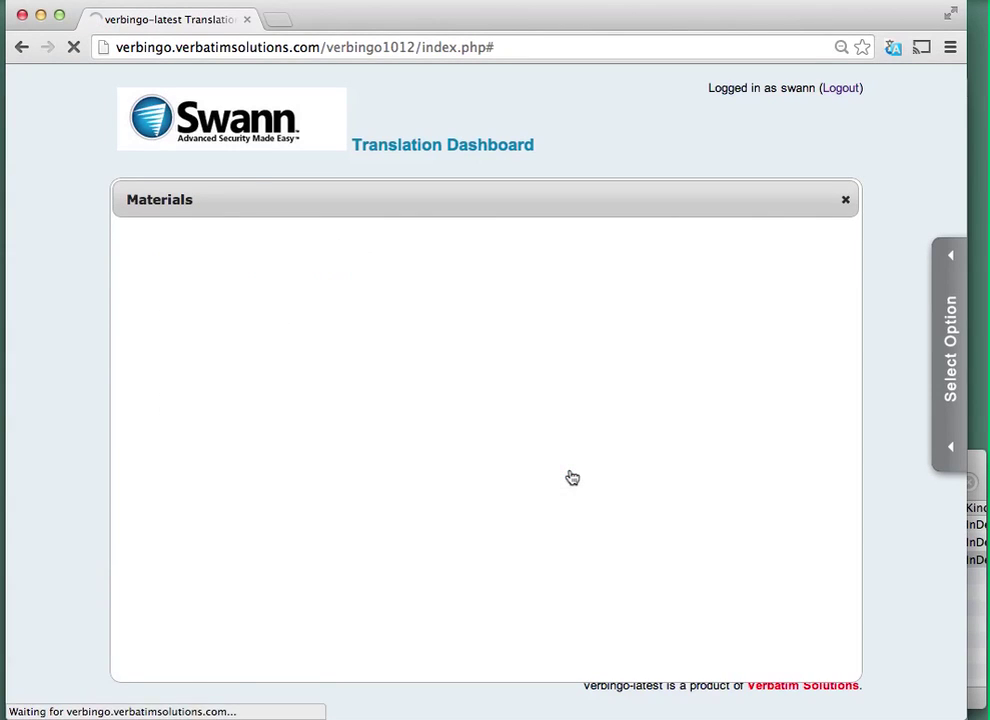
# Choose demo.idml from the computer and scan it with the language pair en to frc
pyautogui.click(442, 353)
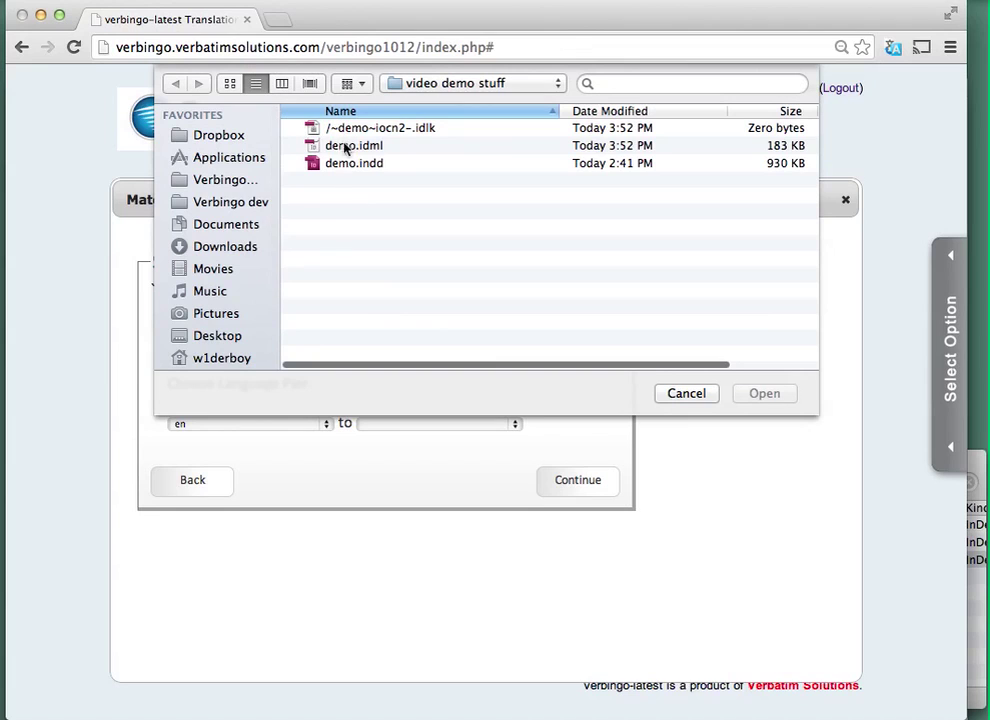
pyautogui.doubleClick(340, 147)
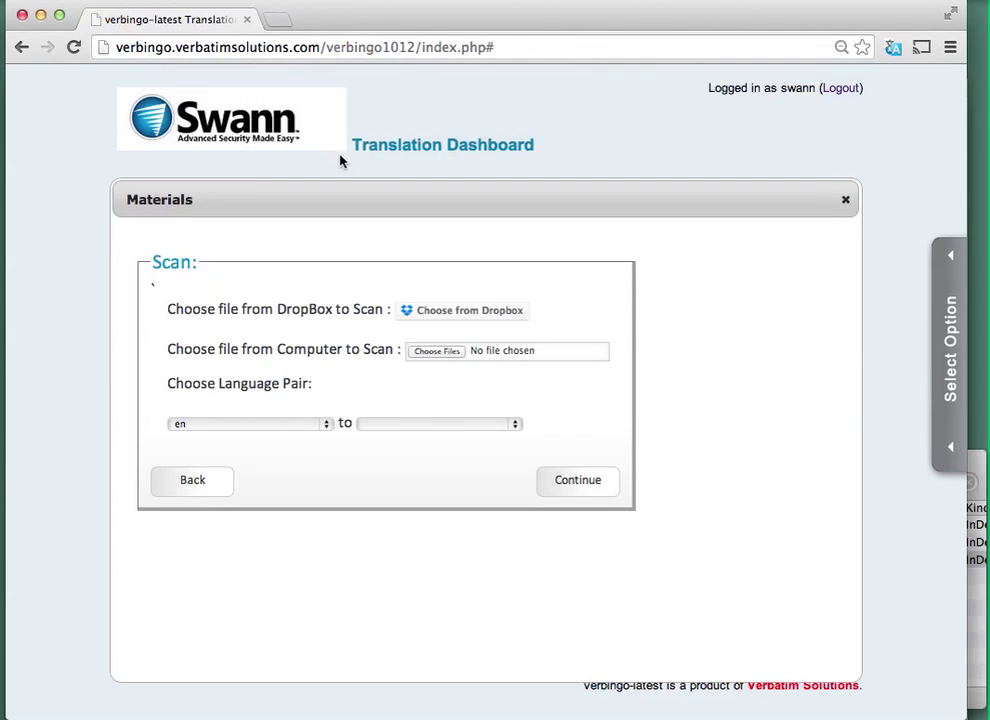
pyautogui.click(463, 452)
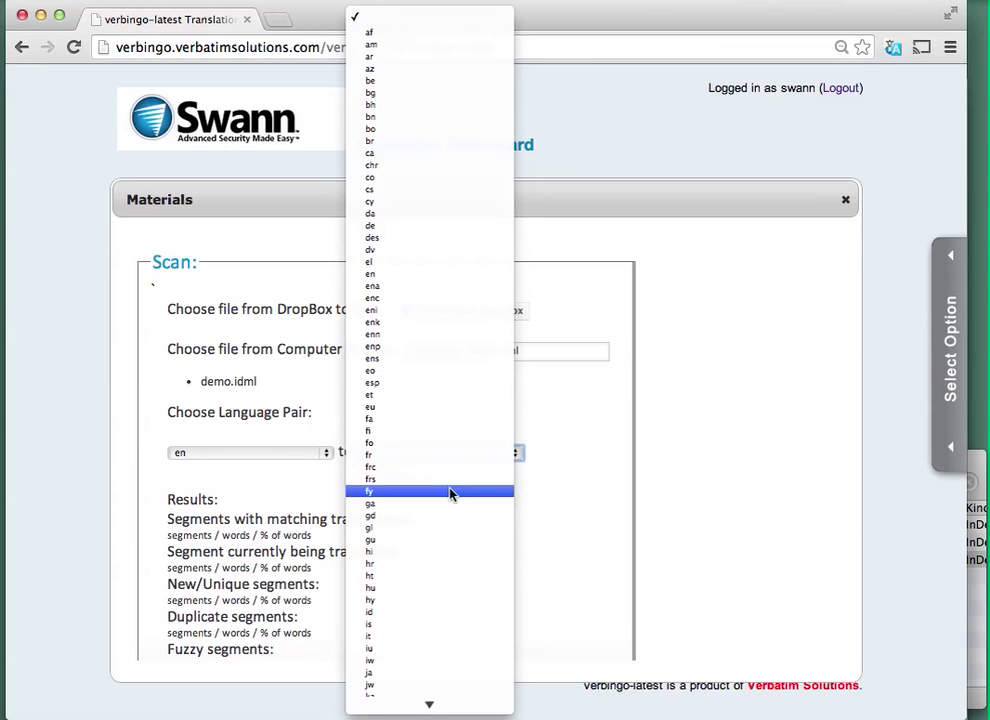
pyautogui.click(437, 467)
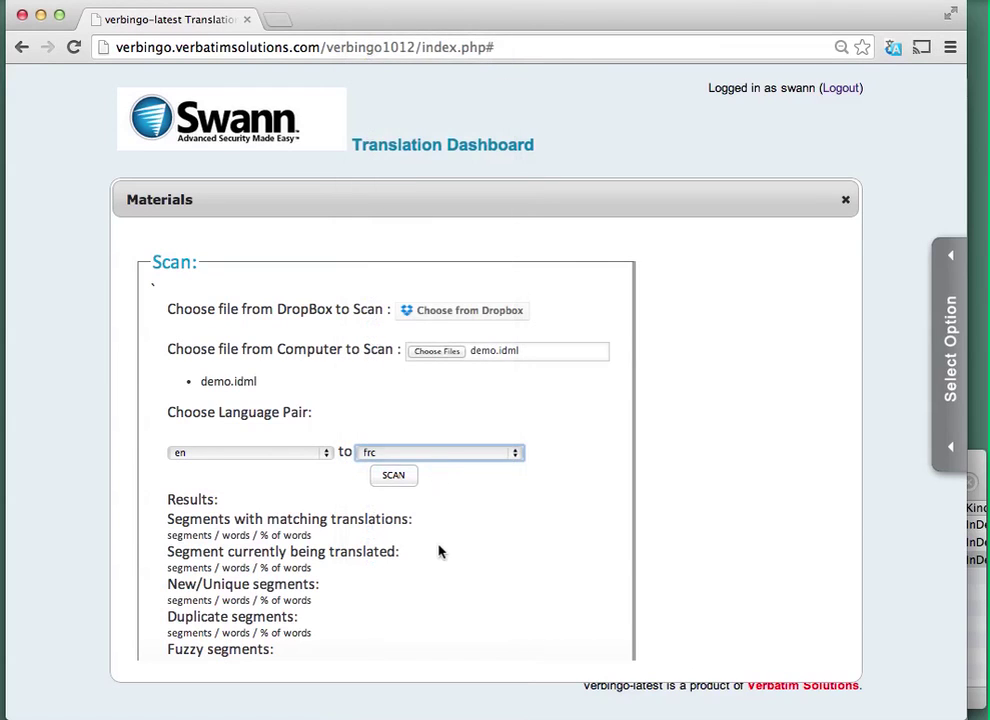
pyautogui.click(393, 479)
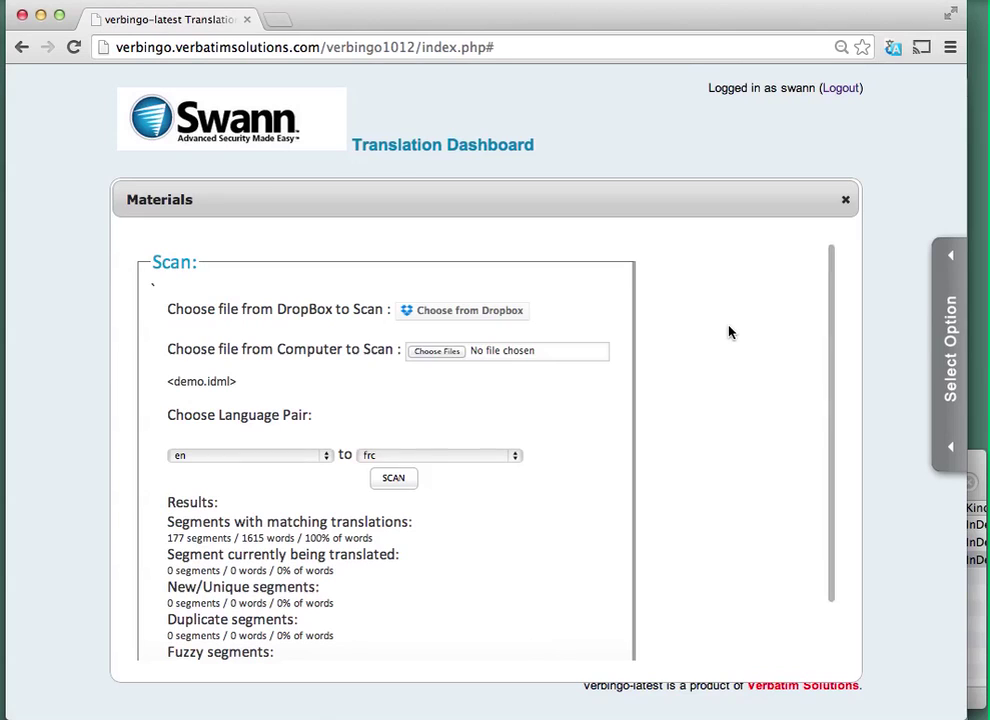
# Continue from the scan results, synch demo.idml with its matching translations and download the translated file
pyautogui.scroll(-2, 728, 398)
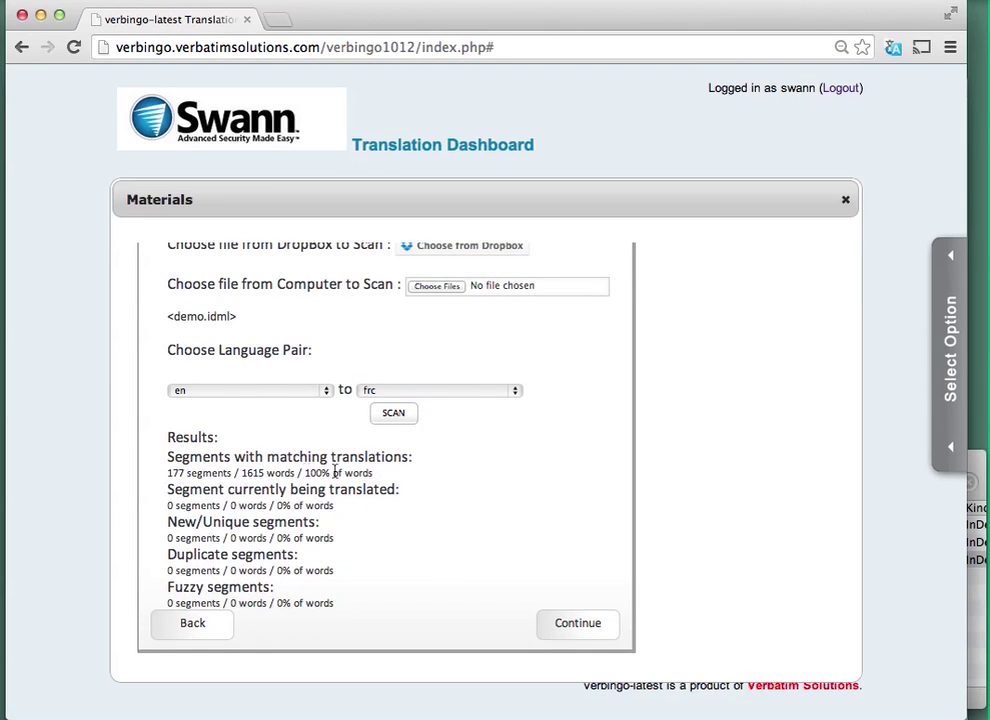
pyautogui.click(584, 625)
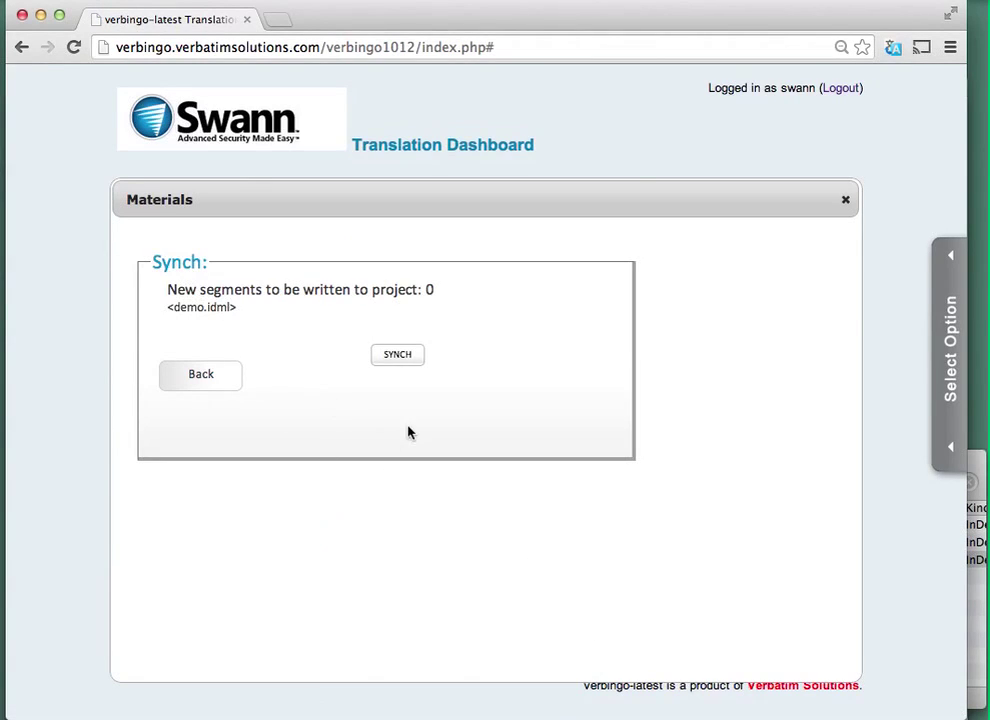
pyautogui.click(400, 357)
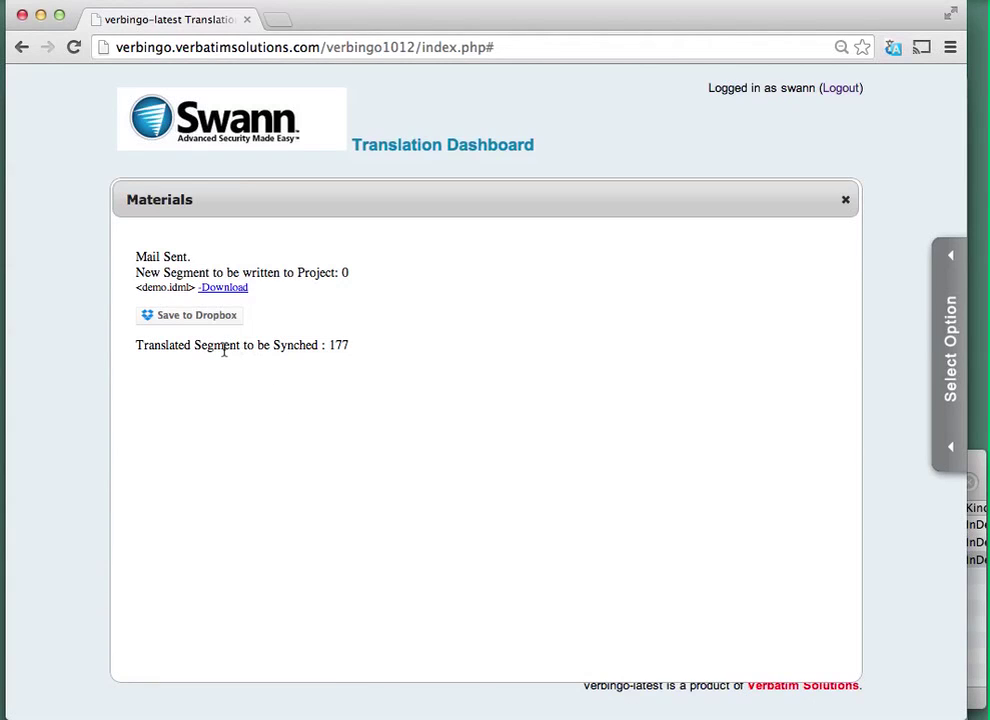
pyautogui.click(223, 290)
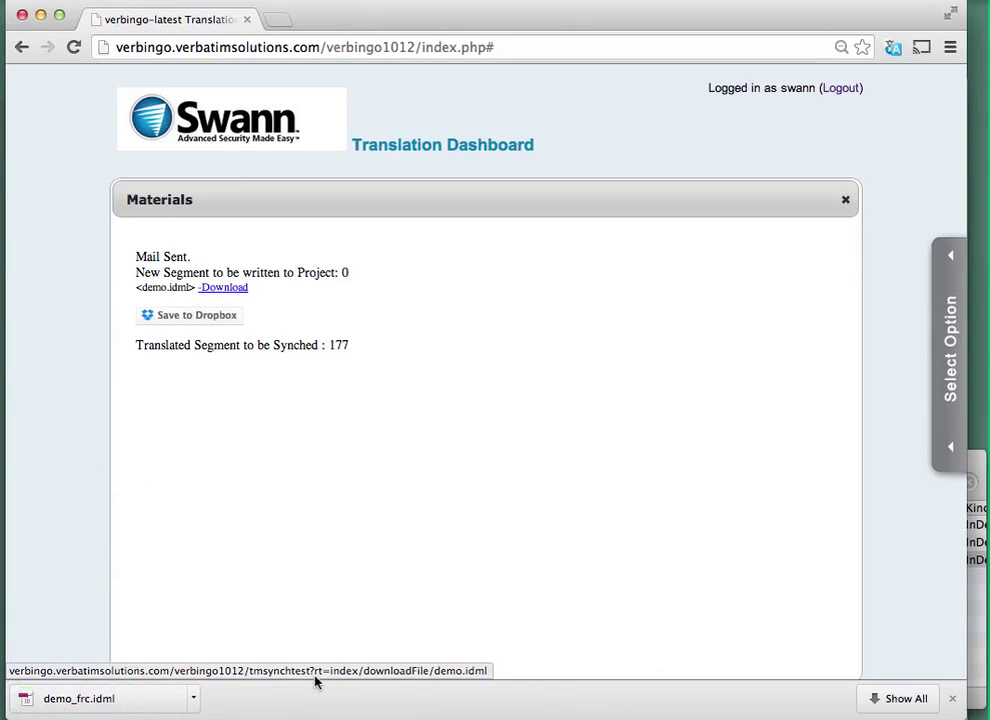
# Switch to Finder and move the downloaded demo_frc.idml into the video demo stuff folder
pyautogui.press('super+Tab')
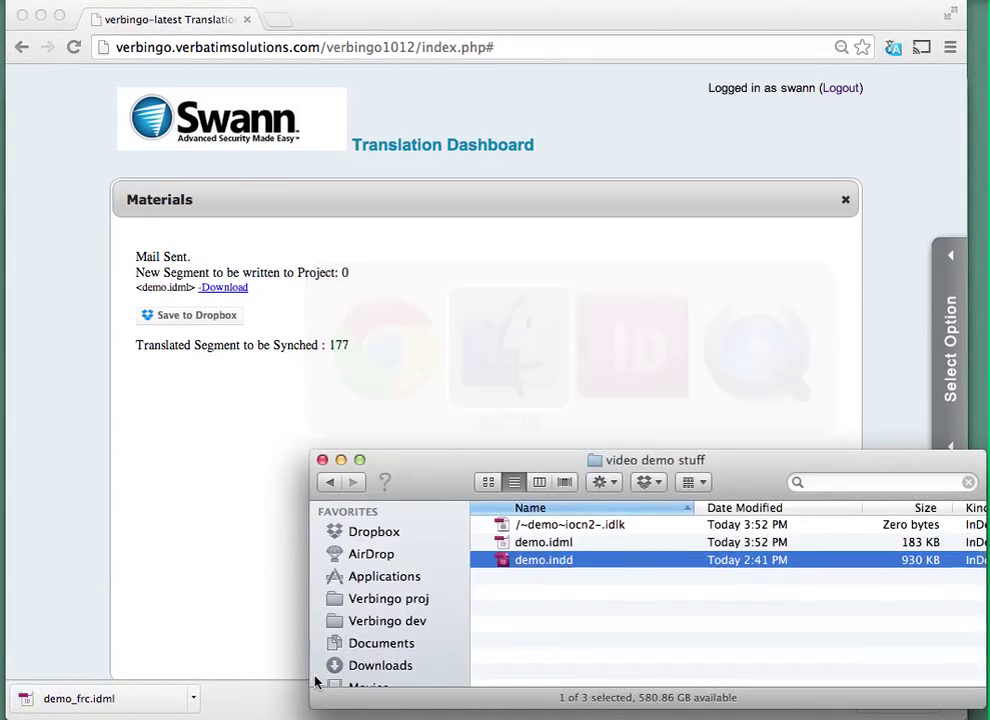
pyautogui.click(988, 700)
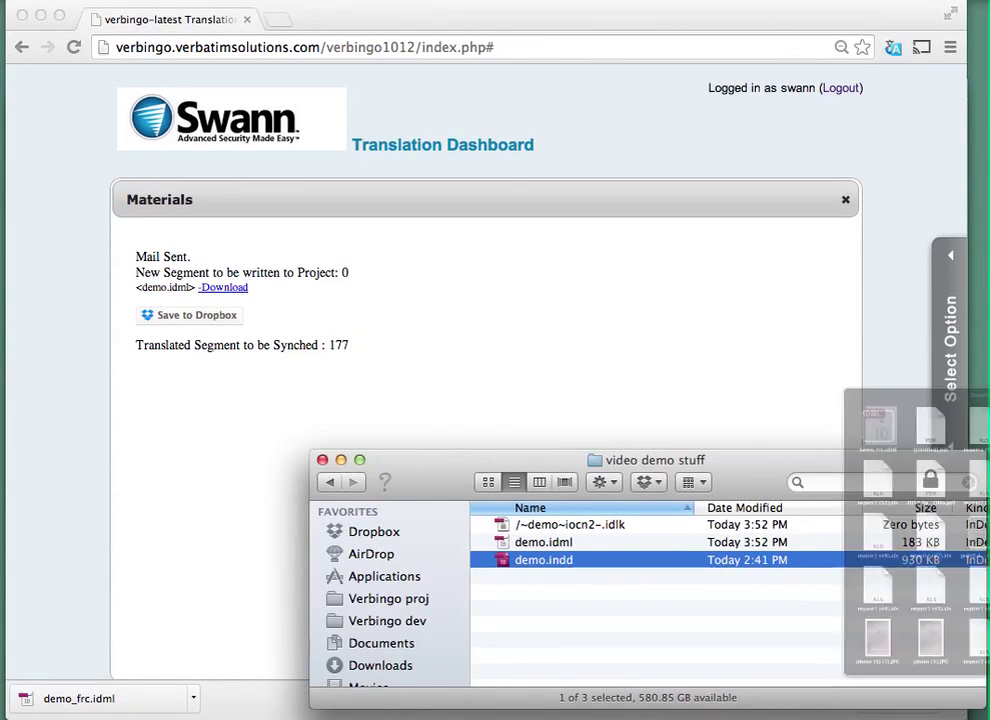
pyautogui.moveTo(558, 172); pyautogui.dragTo(620, 643)
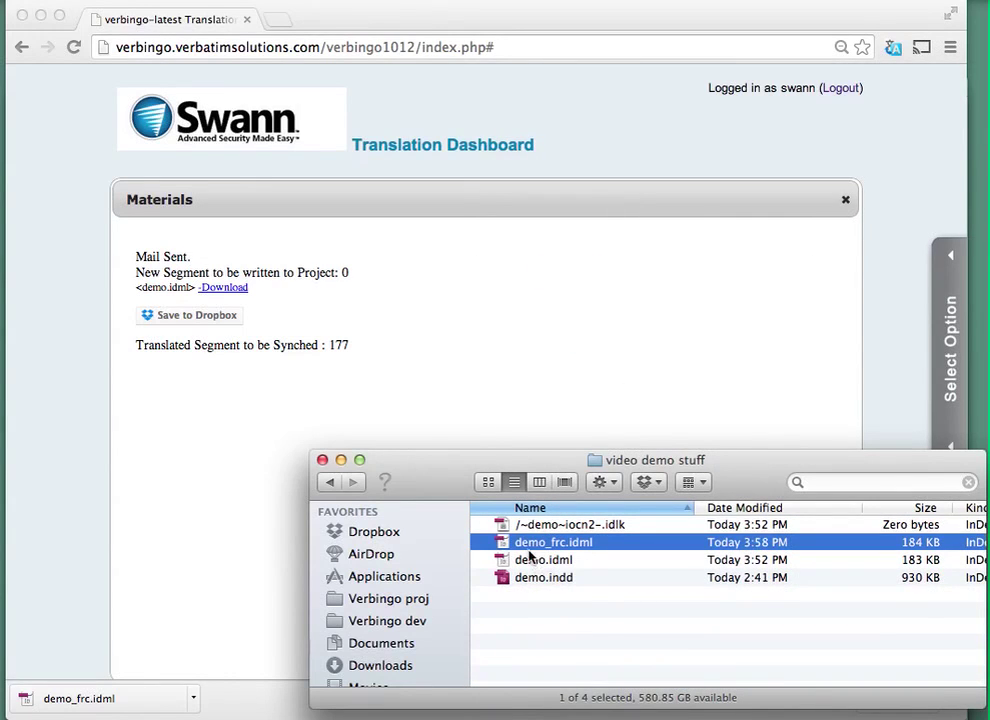
# Open demo_frc.idml from the video demo stuff folder in InDesign, leaving its missing links as they are
pyautogui.press('Down')
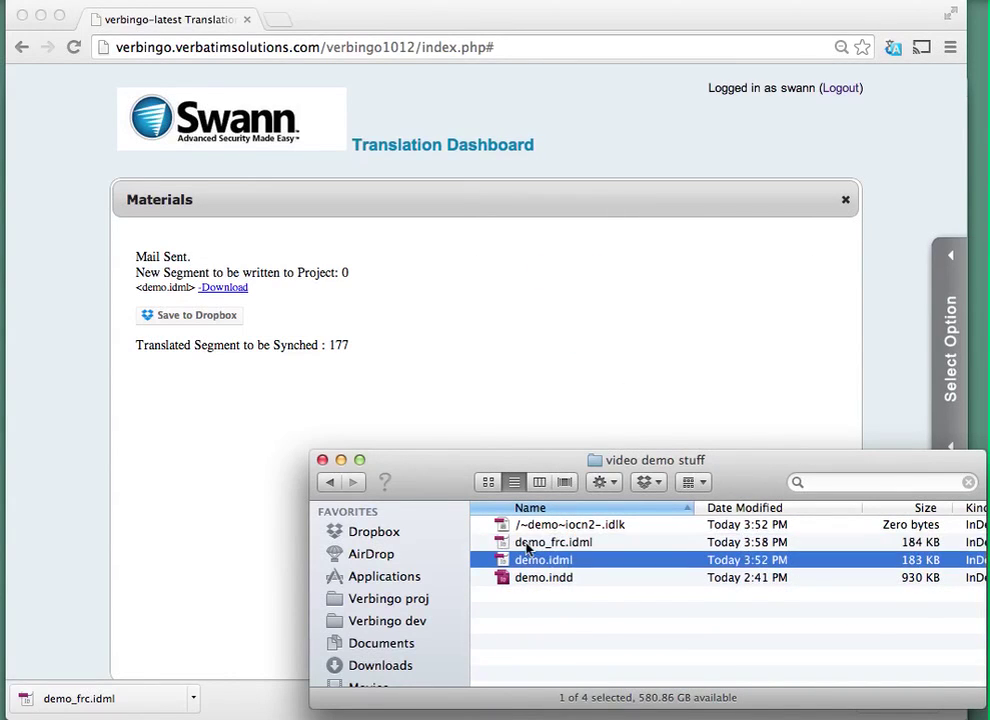
pyautogui.click(527, 545)
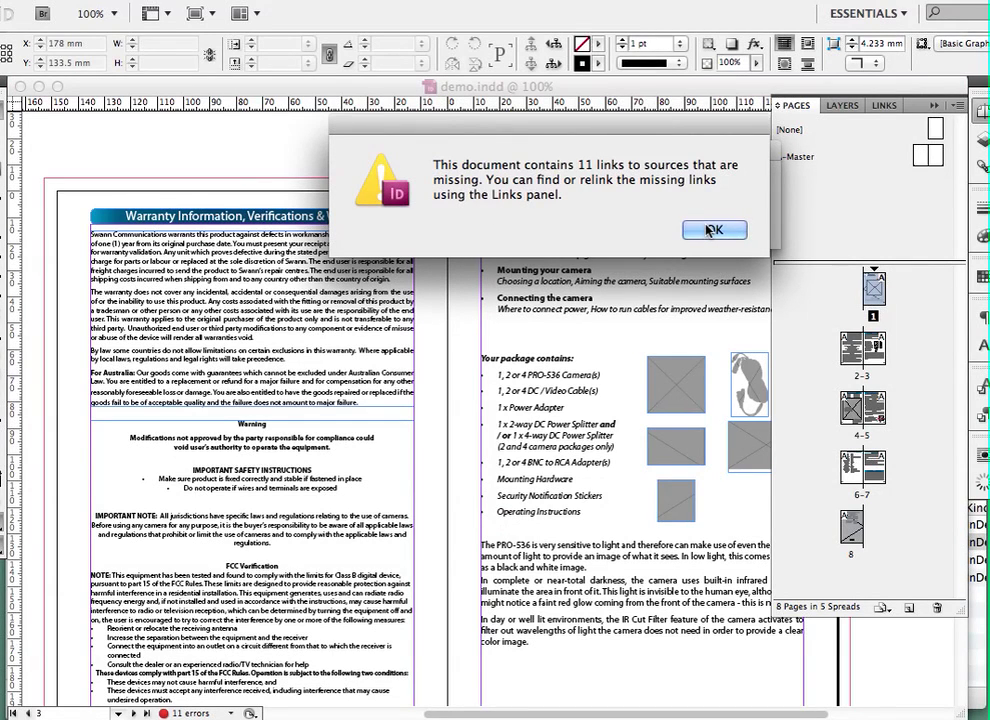
pyautogui.click(712, 230)
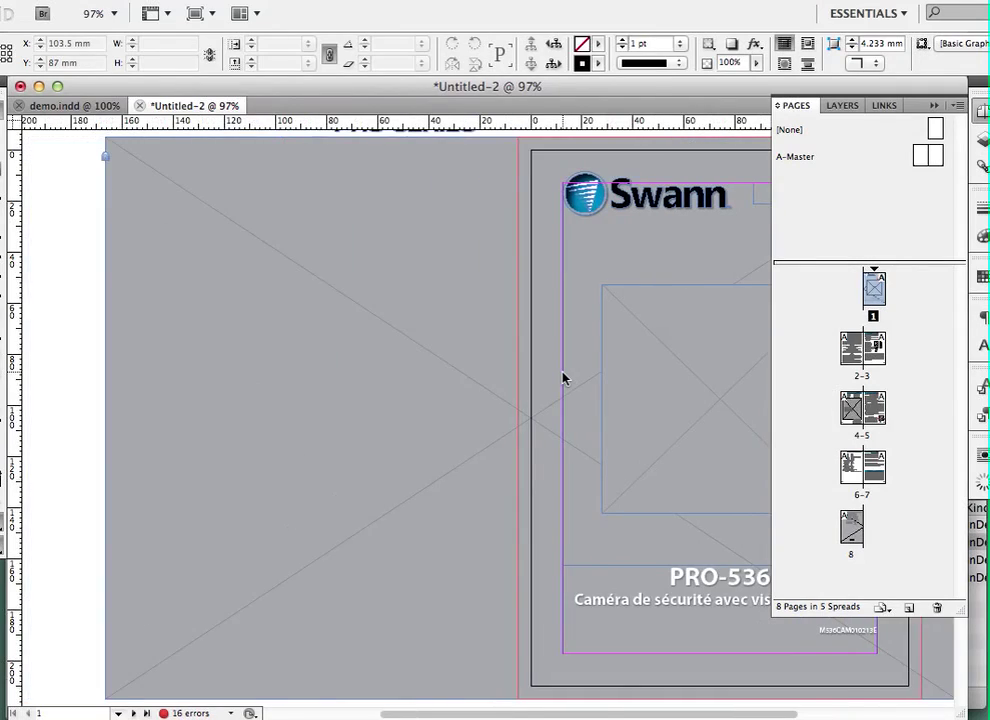
# Examine the French text and layout of the translated manual, from the cover through the warranty, introduction and camera placement pages
pyautogui.hscroll(2, 563, 378)
pyautogui.scroll(-10, 563, 378)
pyautogui.scroll(-3, 563, 378)
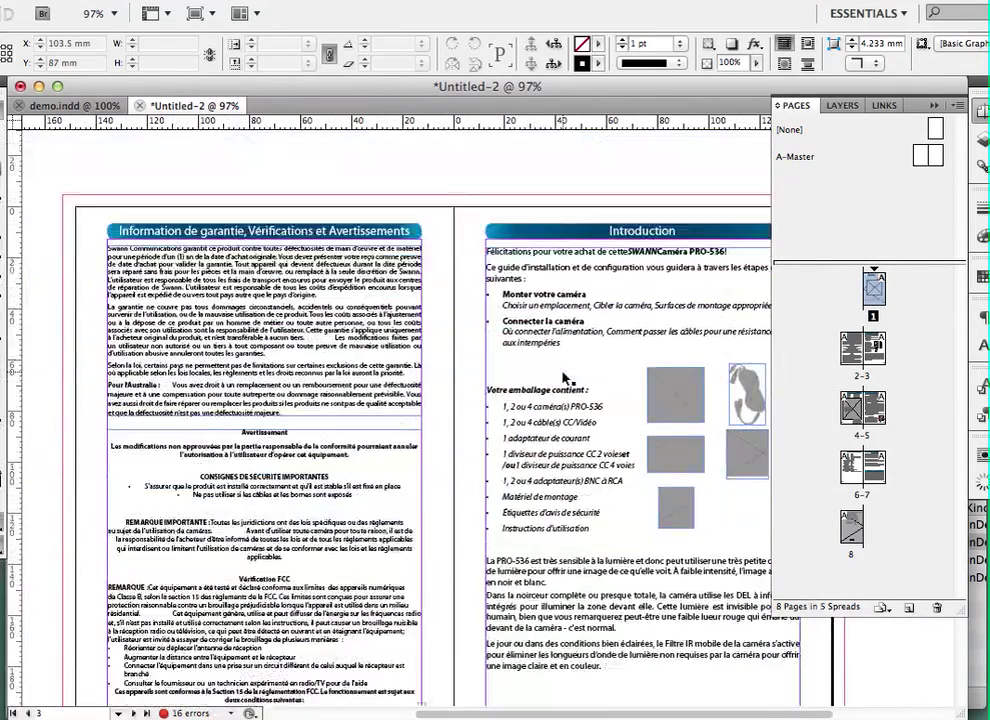
pyautogui.hscroll(2, 563, 378)
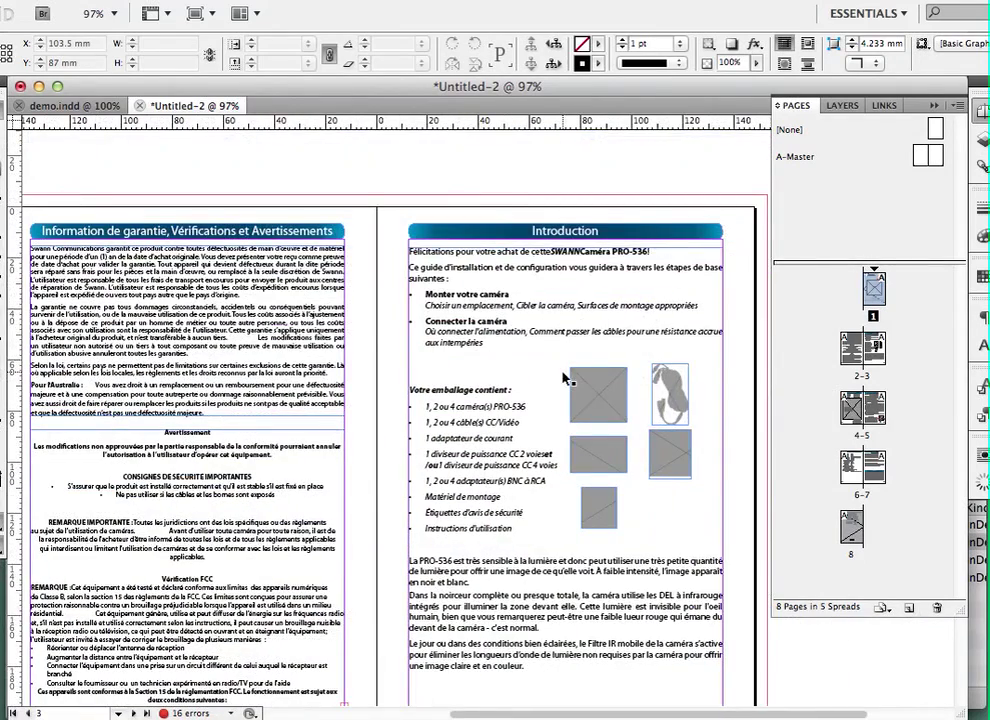
pyautogui.scroll(3, 563, 378)
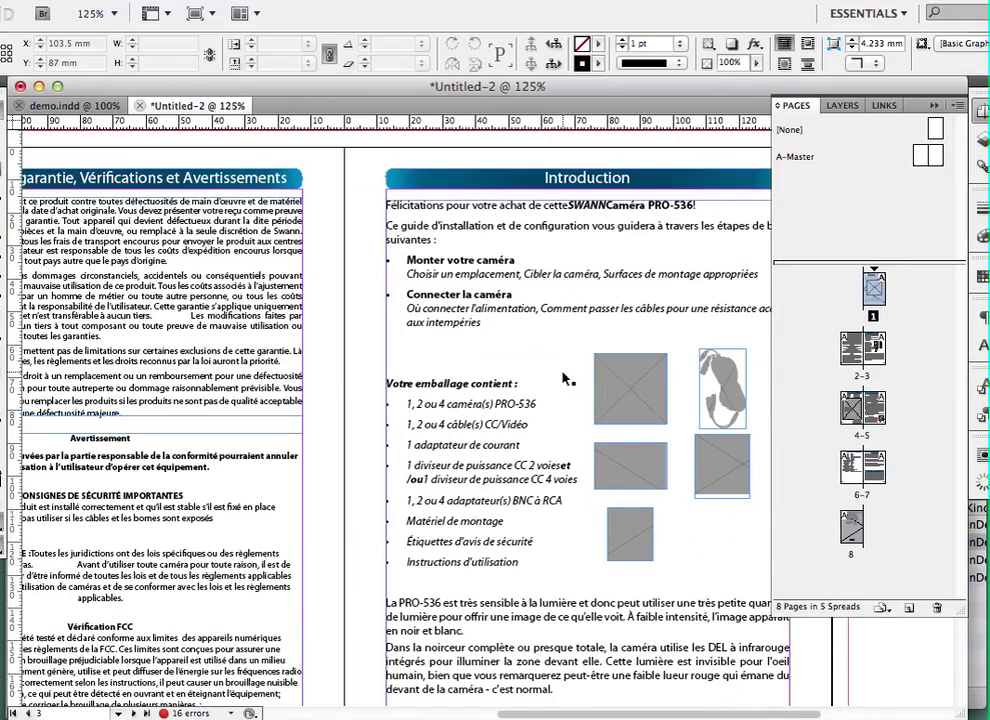
pyautogui.hscroll(-2, 563, 378)
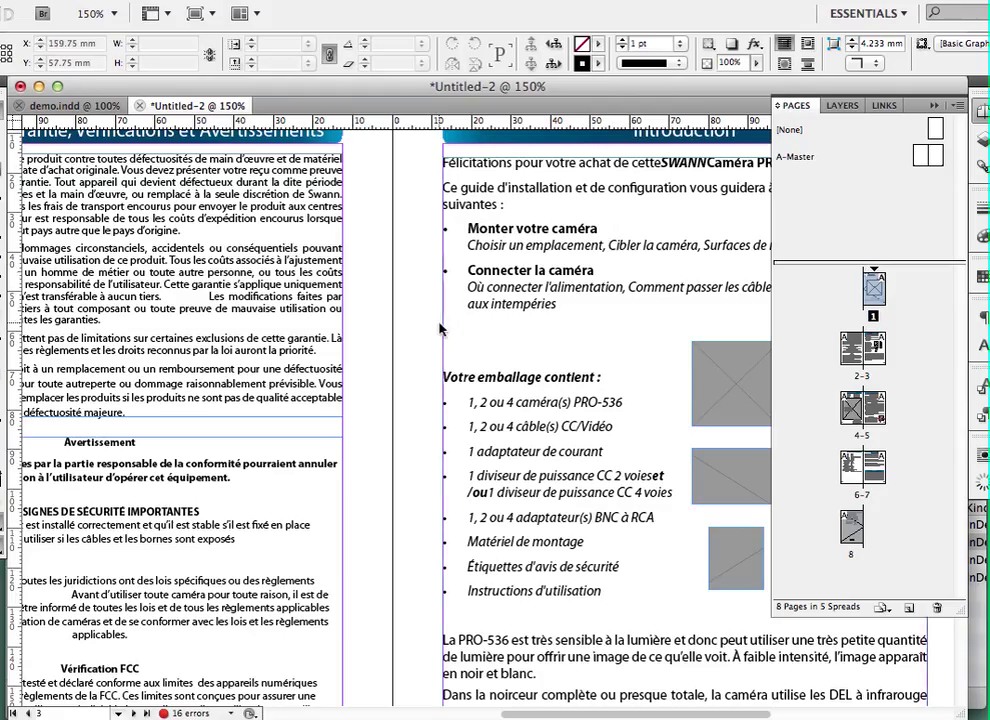
pyautogui.scroll(-10, 440, 328)
pyautogui.scroll(-3, 440, 328)
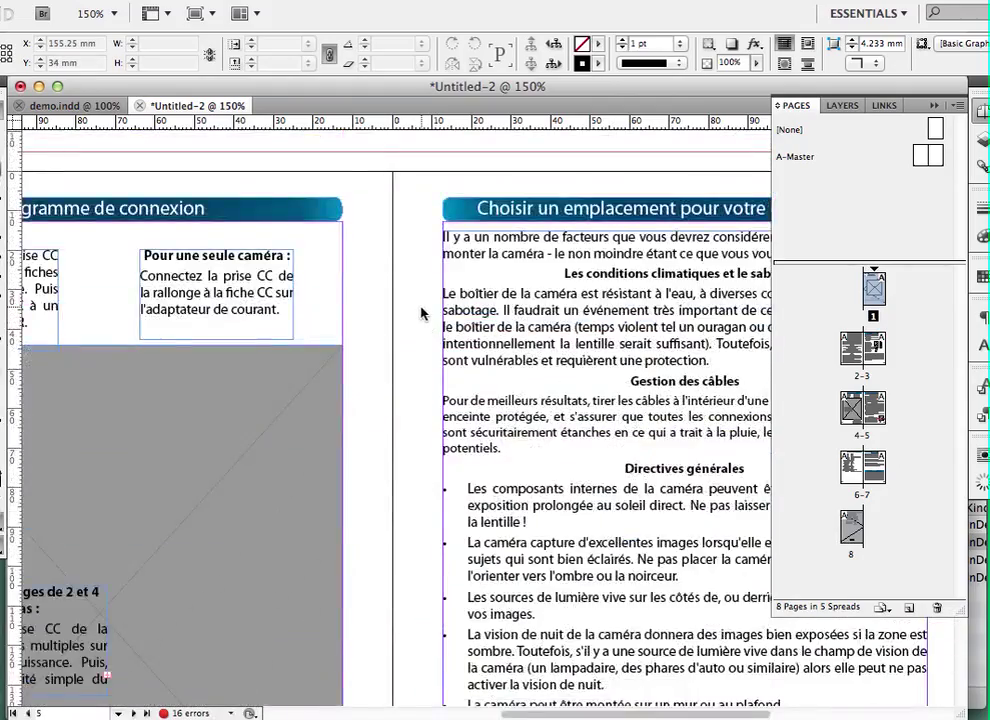
# Examine the French connection diagram, camera aiming, technical specifications and troubleshooting pages, and recheck the opening pages at 100% zoom
pyautogui.scroll(5, 422, 314)
pyautogui.scroll(-10, 420, 347)
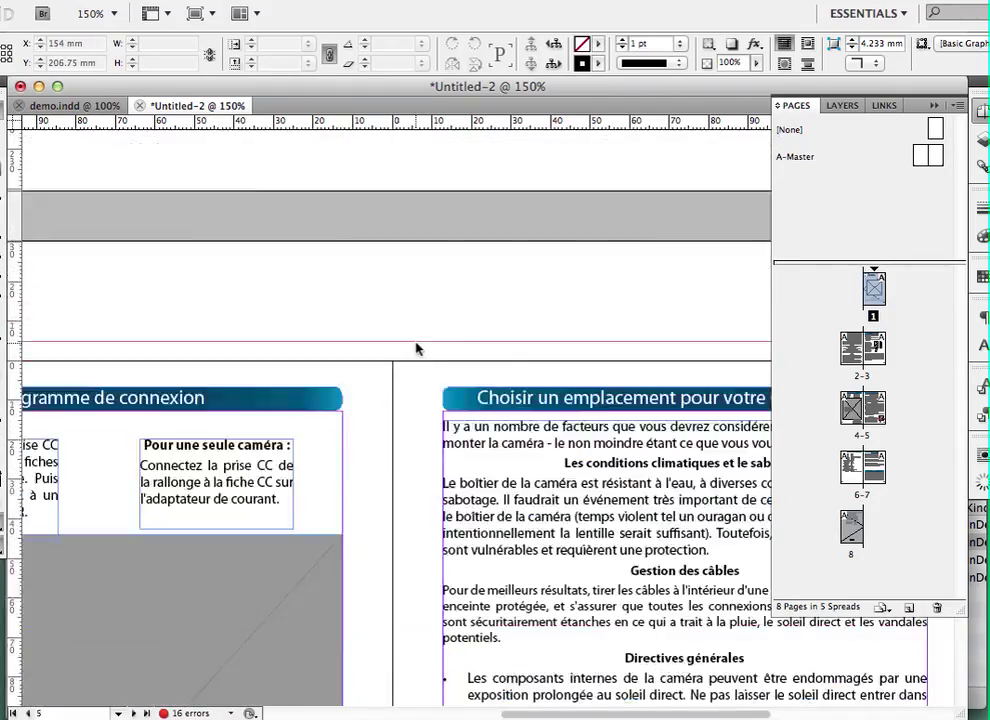
pyautogui.scroll(-2, 416, 347)
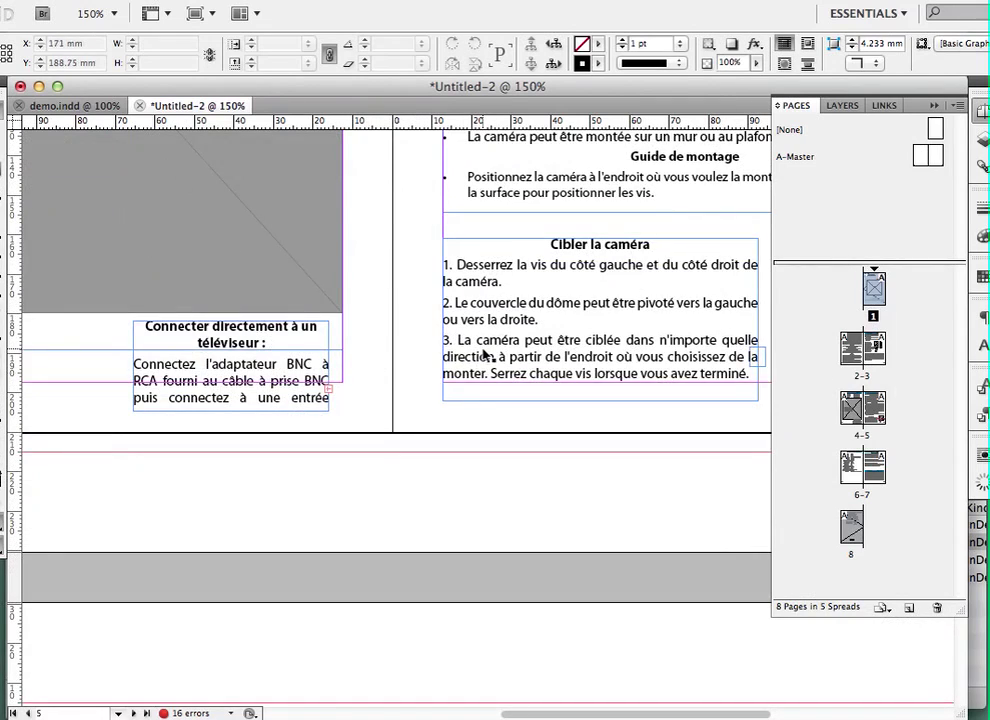
pyautogui.scroll(-10, 470, 356)
pyautogui.scroll(-1, 486, 354)
pyautogui.scroll(8, 451, 371)
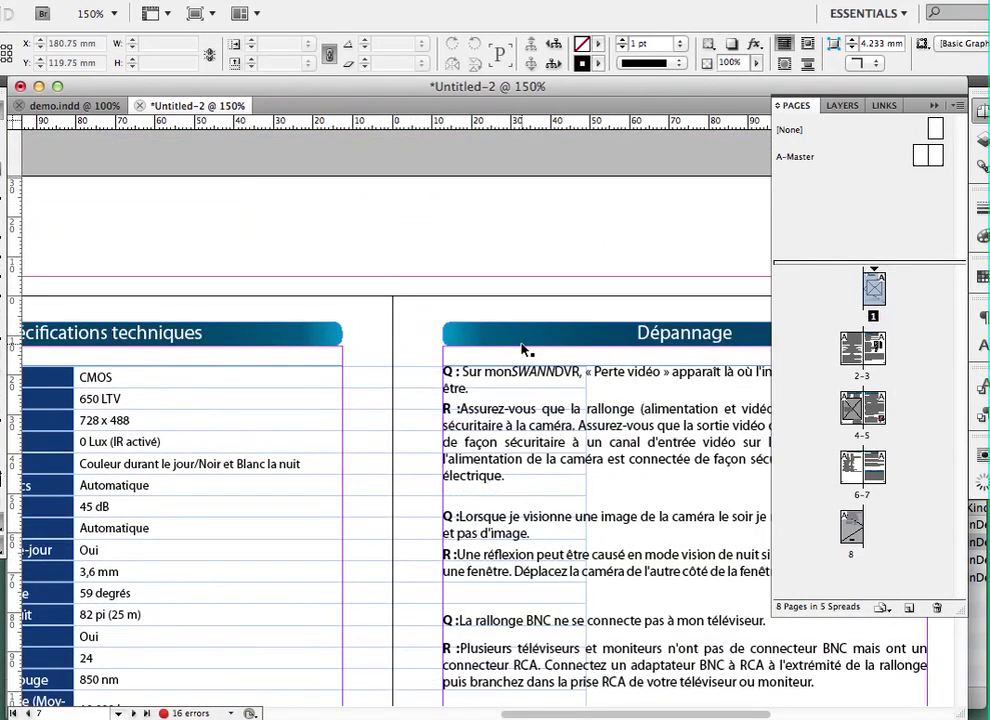
pyautogui.scroll(10, 521, 349)
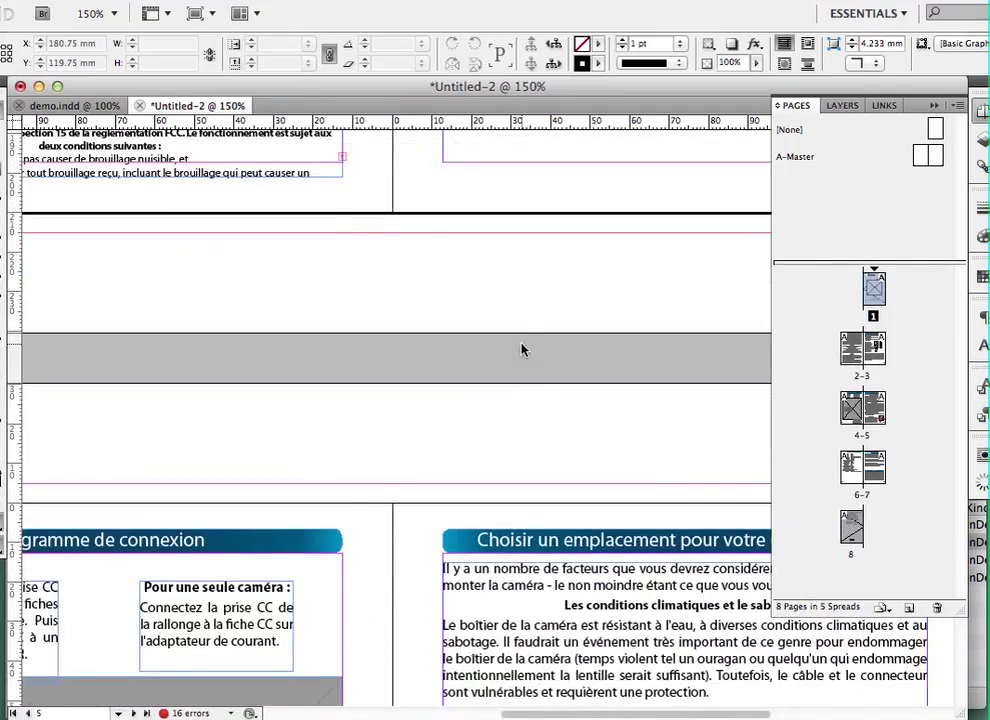
pyautogui.press('super+minus')
pyautogui.press('super+minus')
pyautogui.scroll(15, 521, 349)
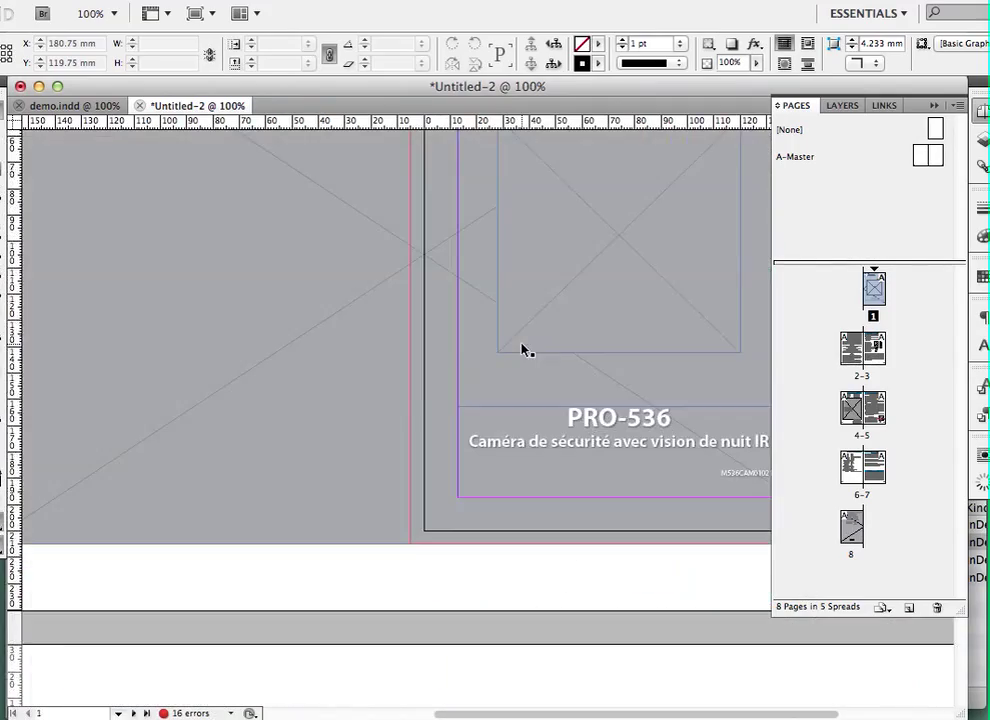
pyautogui.scroll(-10, 521, 349)
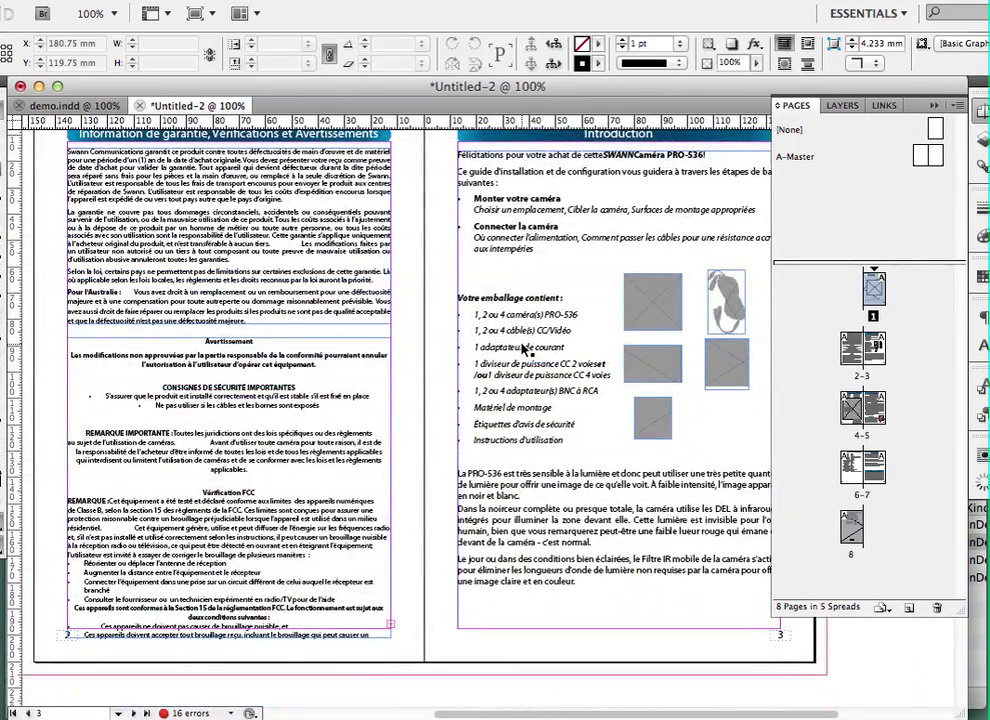
# Switch to Google Chrome, close the Materials view of the Translation Dashboard and open Projects
pyautogui.press('super+Tab')
pyautogui.press('super+Tab')
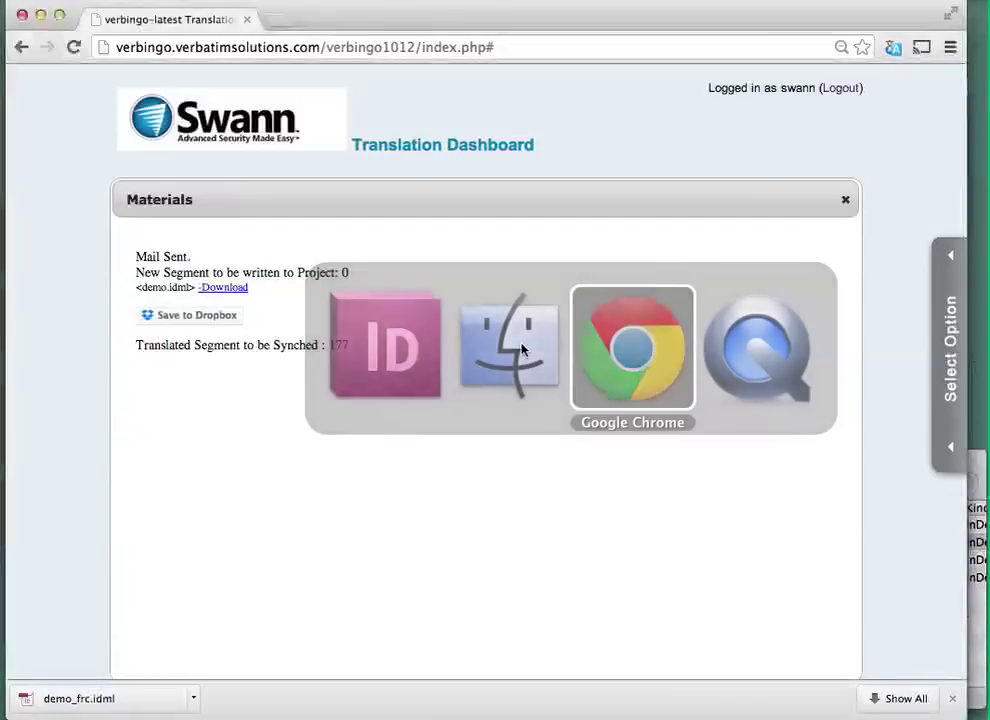
pyautogui.click(845, 200)
pyautogui.click(245, 320)
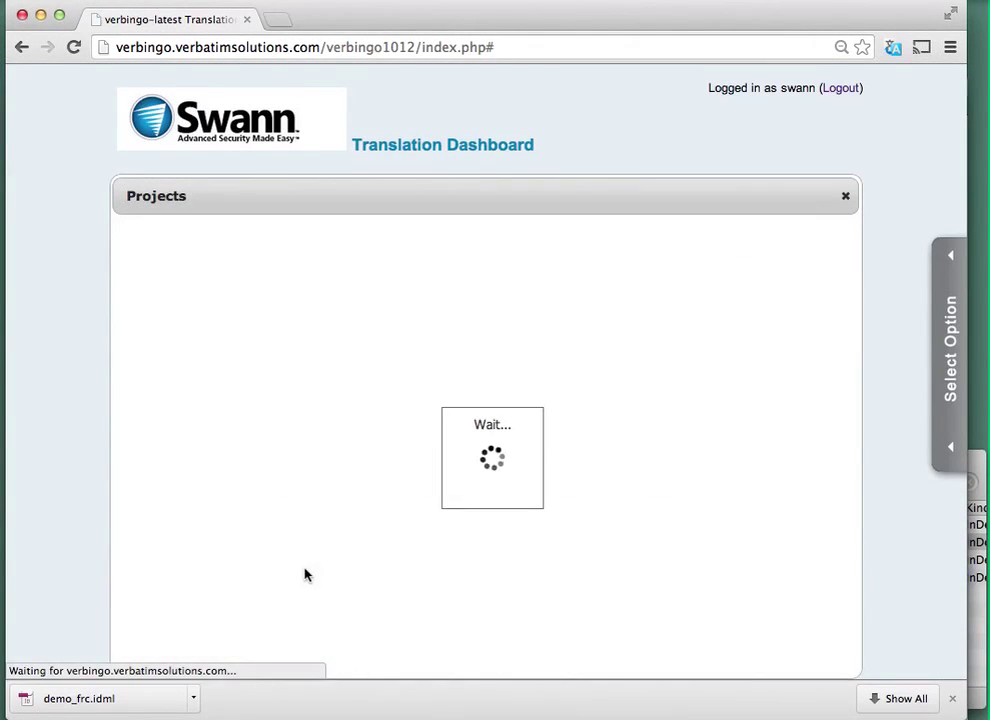